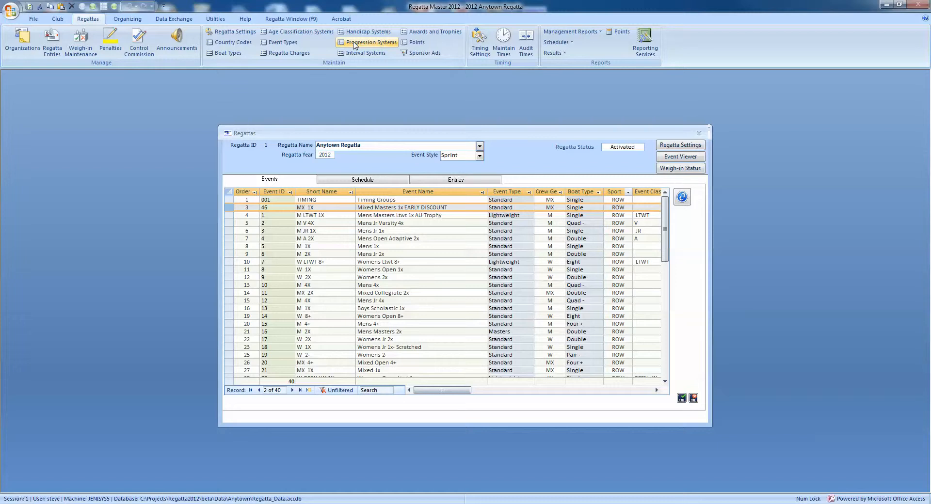
Open the progression systems and review the list of available systems and the lane priorities of FISA-compatible 1.
left_click(355, 44)
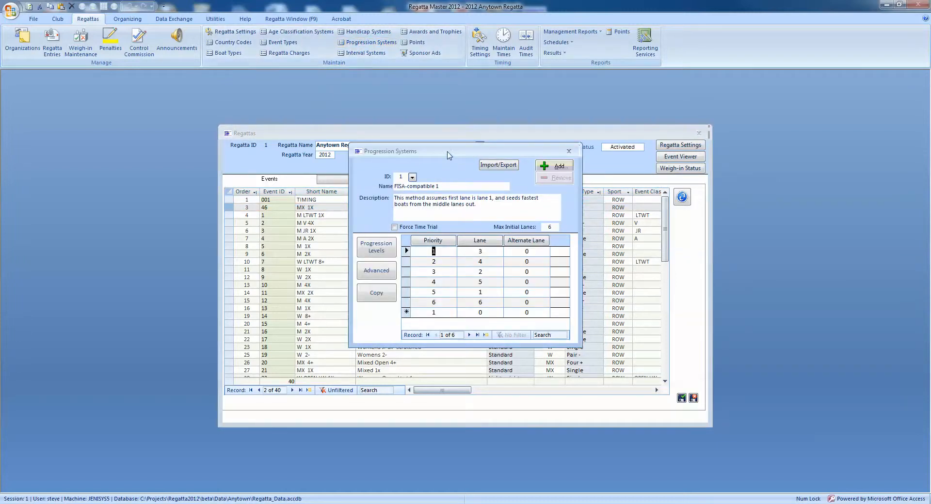
left_click_drag(449, 152, 465, 121)
left_click(427, 147)
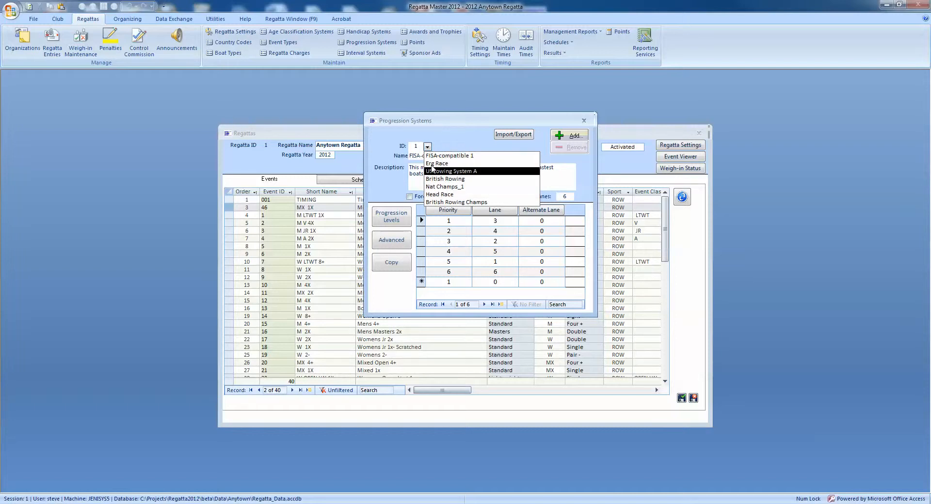
left_click(427, 148)
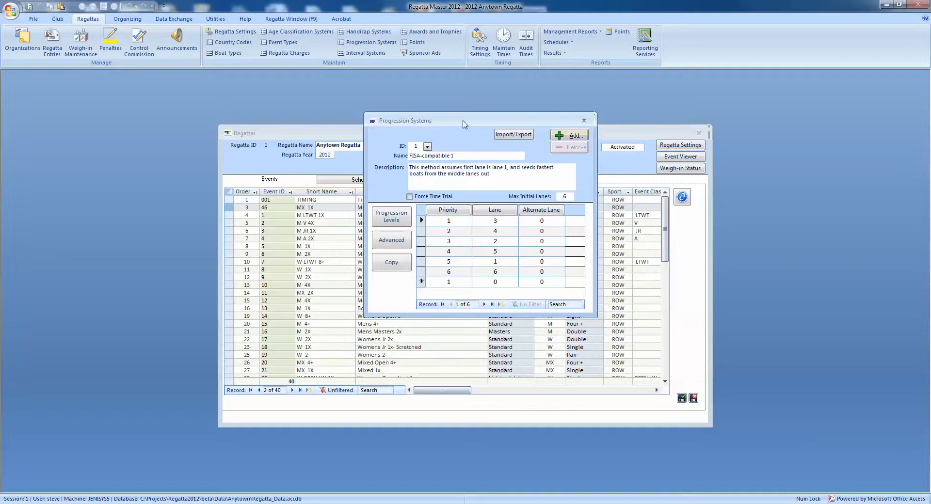
left_click_drag(463, 124, 480, 113)
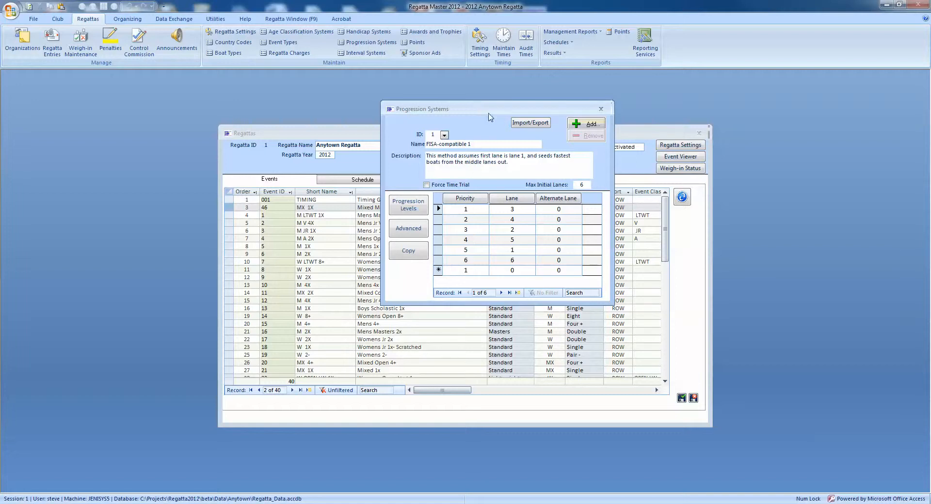
left_click_drag(497, 109, 529, 104)
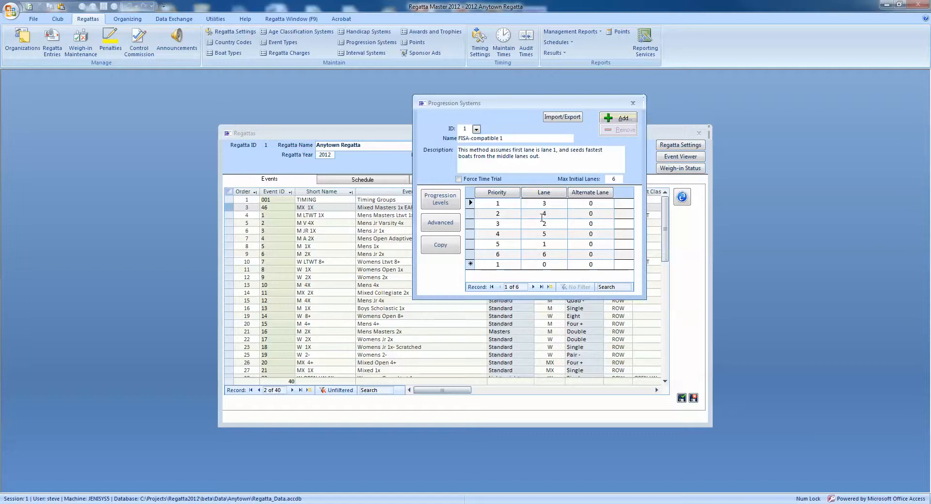
left_click(491, 214)
left_click(487, 223)
Examine the Heats and Final progression levels of the FISA-compatible 1 system, then close the level maintenance.
left_click(448, 203)
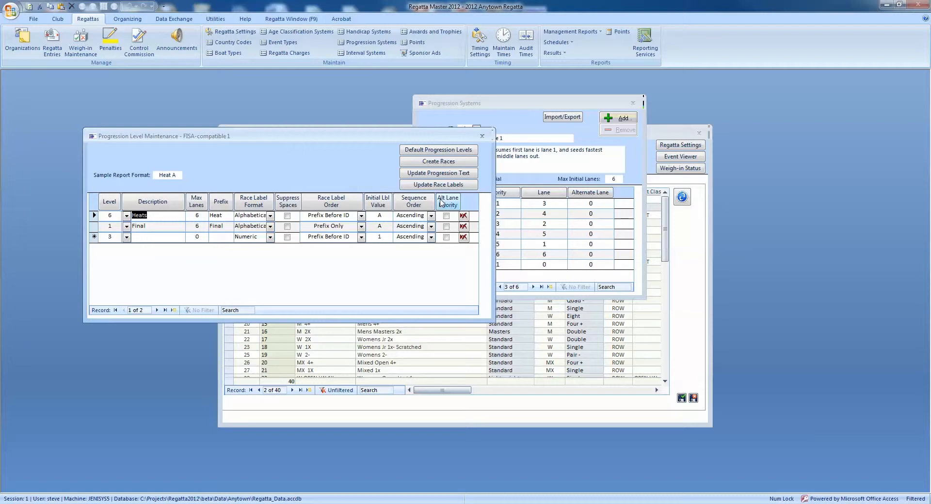
left_click_drag(307, 136, 514, 144)
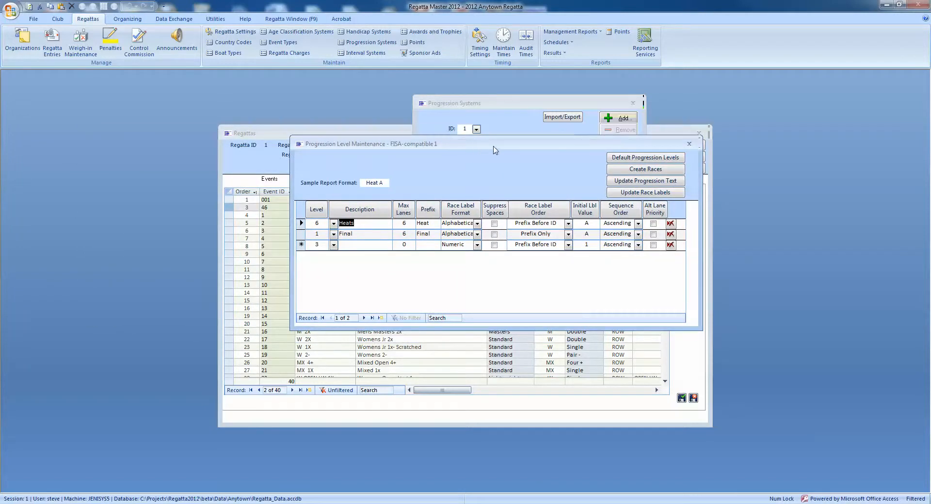
left_click(299, 226)
left_click(300, 235)
left_click(301, 225)
left_click(301, 236)
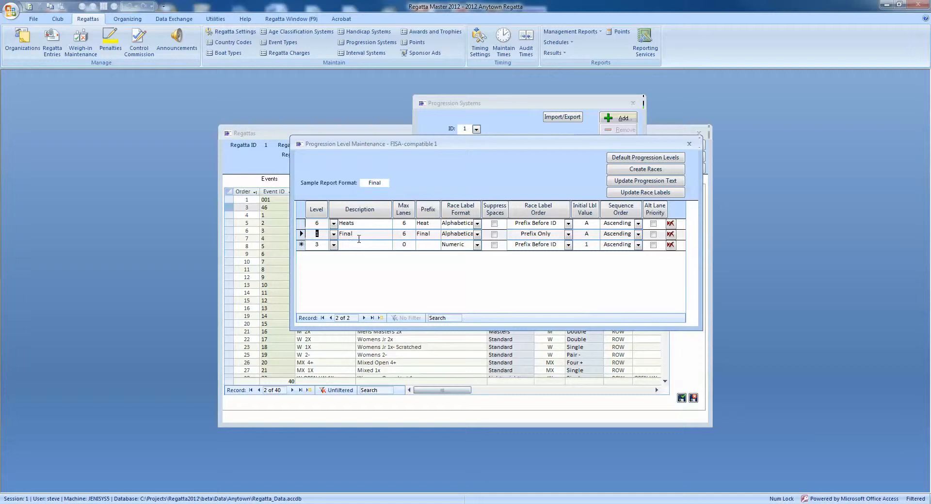
left_click(317, 234)
left_click(301, 234)
left_click(312, 235)
left_click(690, 144)
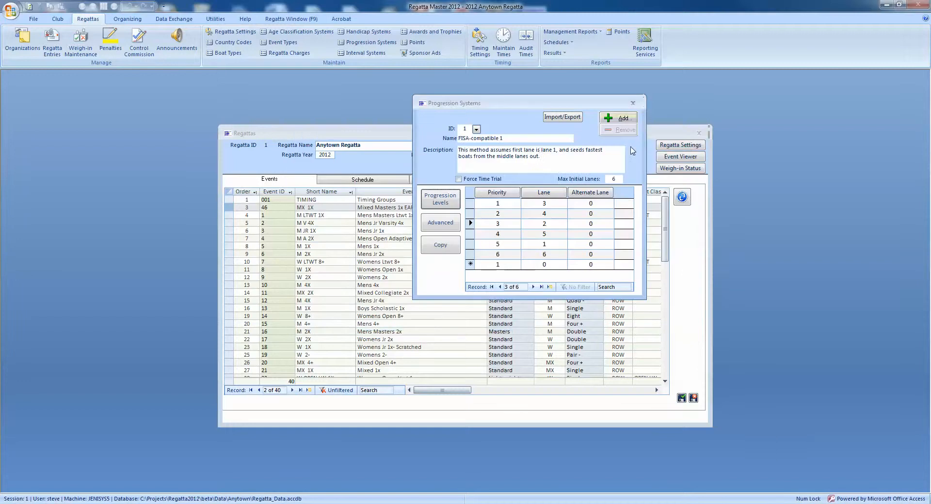
Switch to USRowing System A and review its progression levels from Time Trial to Final.
left_click(476, 129)
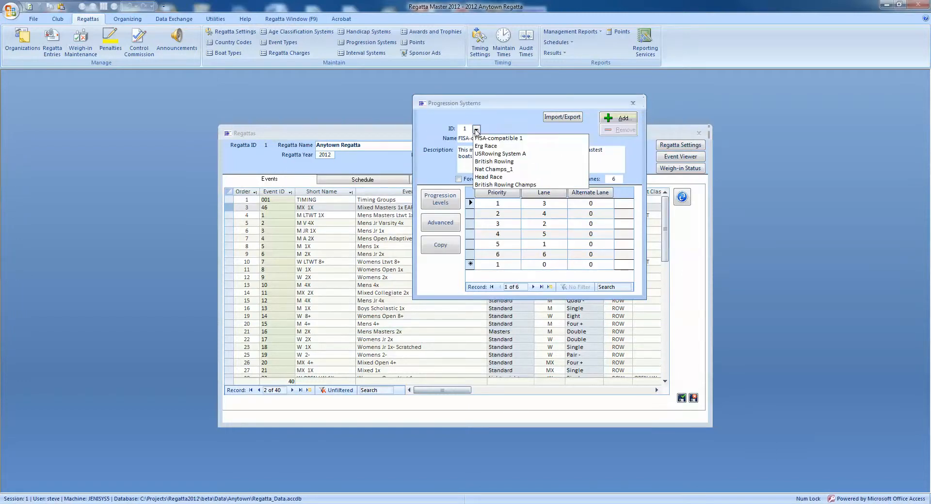
left_click(499, 154)
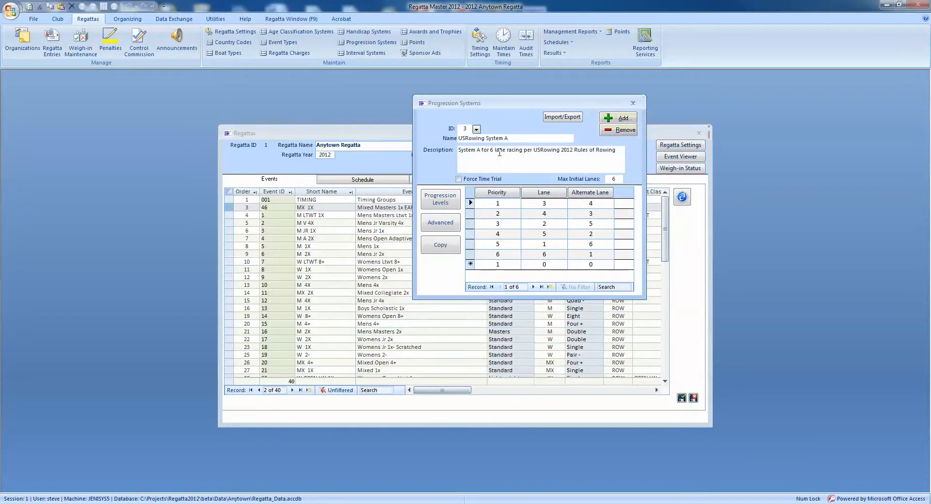
left_click(439, 203)
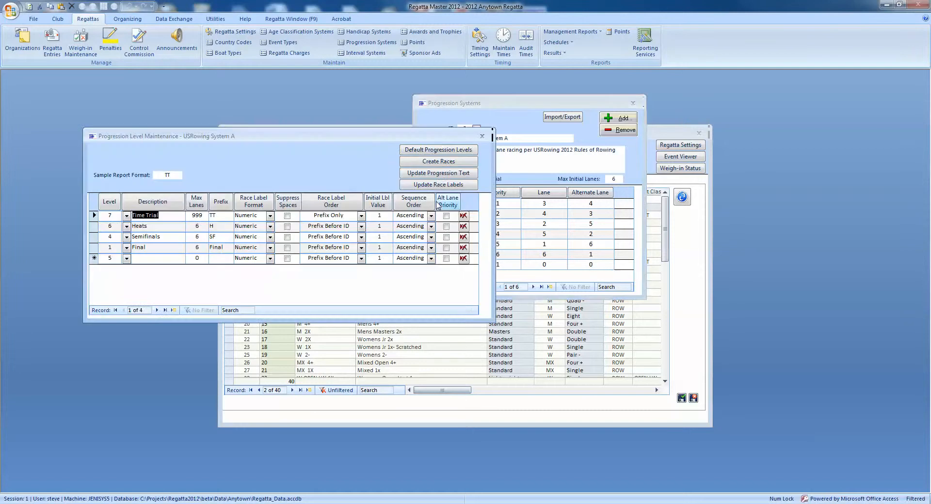
left_click(158, 227)
left_click(161, 236)
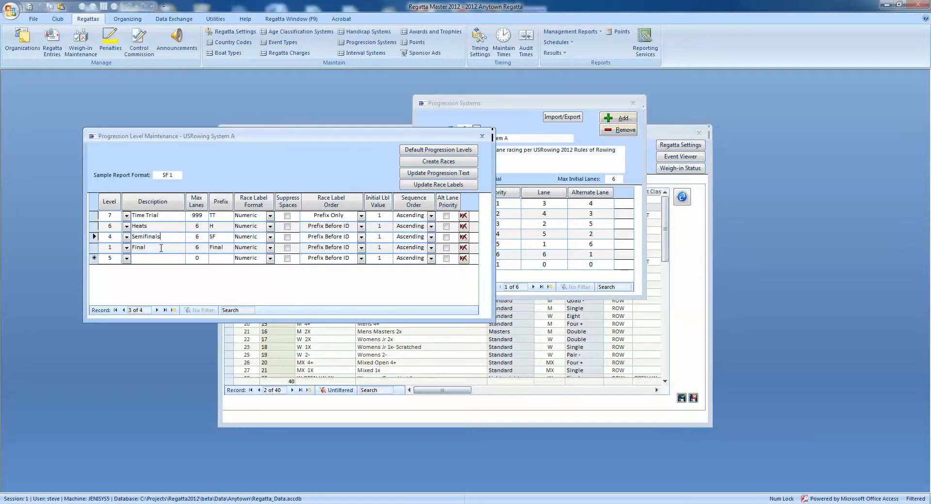
left_click(162, 217)
left_click(481, 137)
Return to the FISA-compatible 1 system and open its progression levels, going to the prefix of the Heats level.
left_click(476, 129)
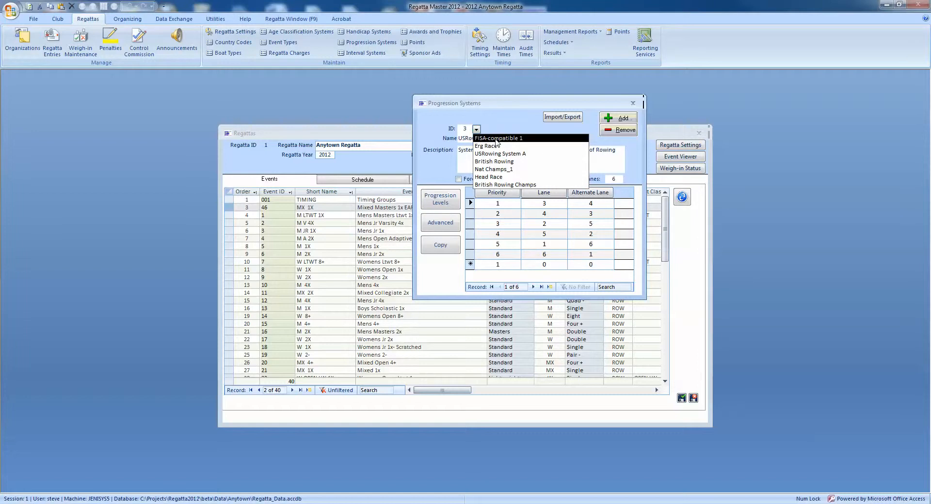
left_click(495, 139)
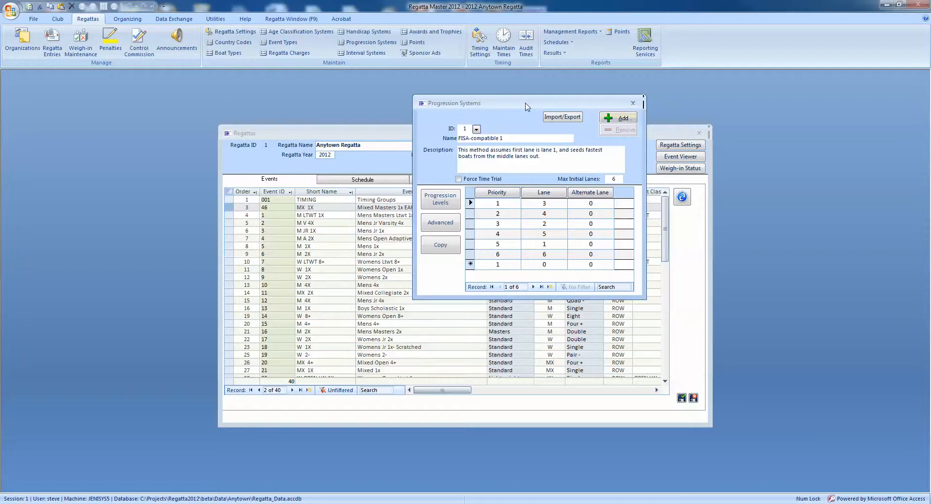
left_click_drag(516, 101, 490, 97)
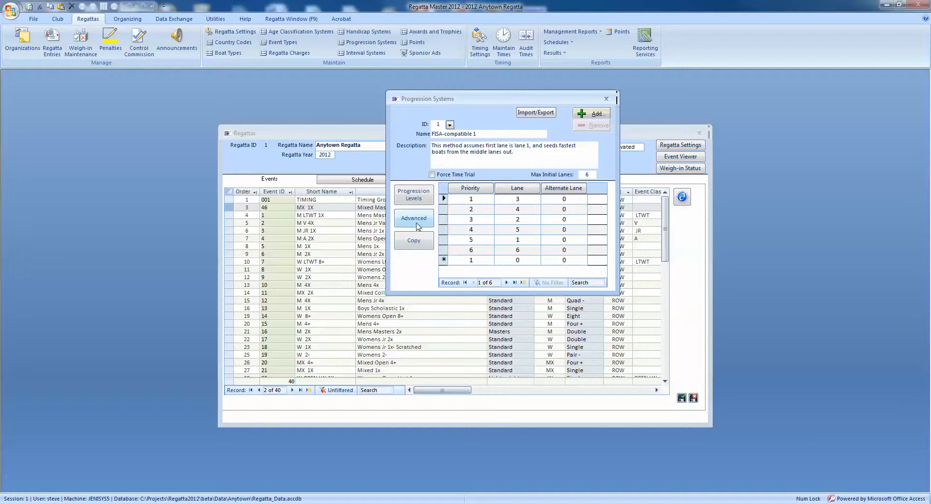
left_click(412, 197)
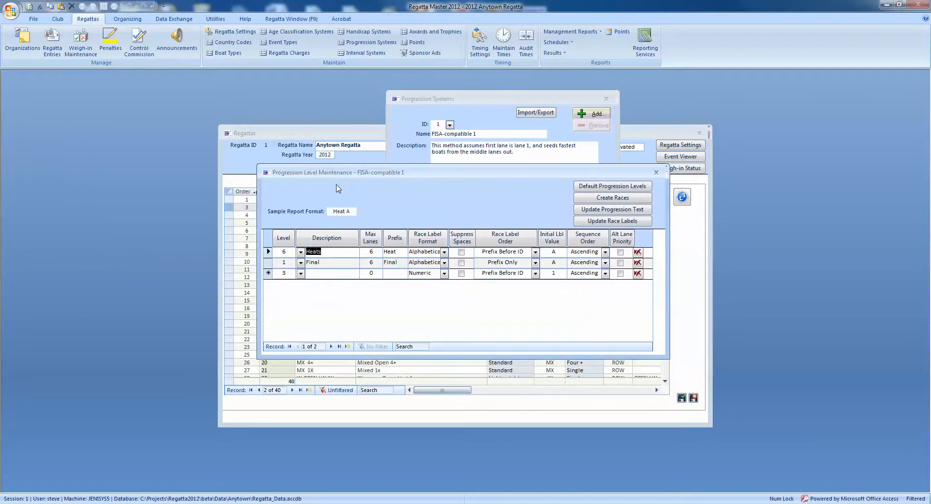
left_click(388, 255)
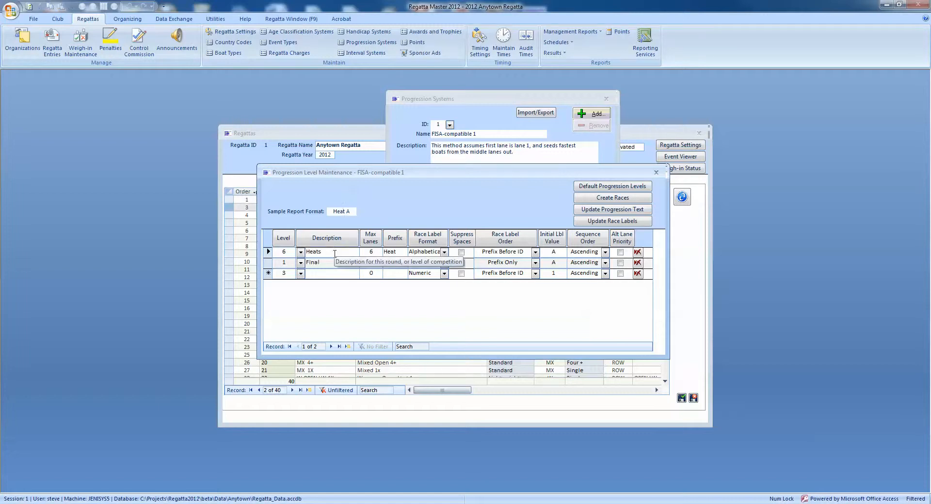
left_click(400, 252)
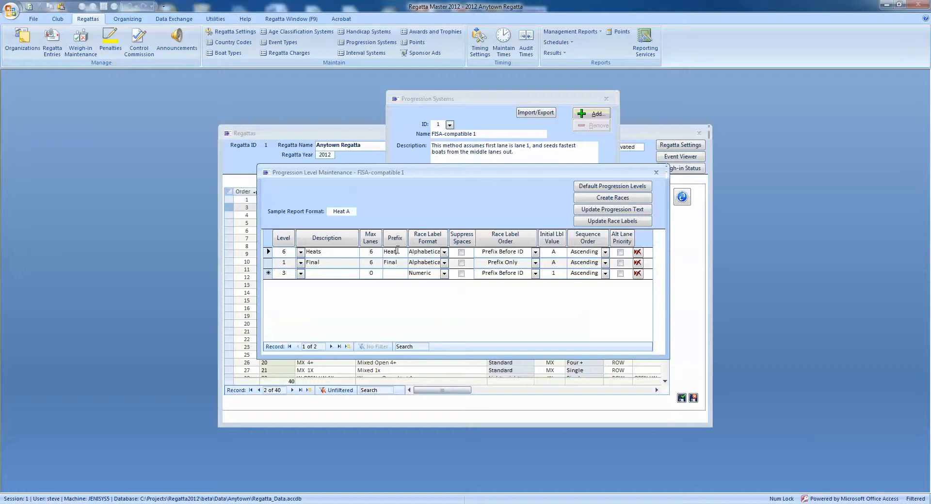
Switch the Heats level's race label format to Numeric and back to Alphabetical.
left_click(444, 252)
left_click(428, 266)
left_click(444, 253)
left_click(426, 270)
Set the Final level's race label format to Numeric and its race label order to Prefix Before ID.
left_click(351, 263)
left_click(444, 263)
left_click(432, 273)
left_click(535, 263)
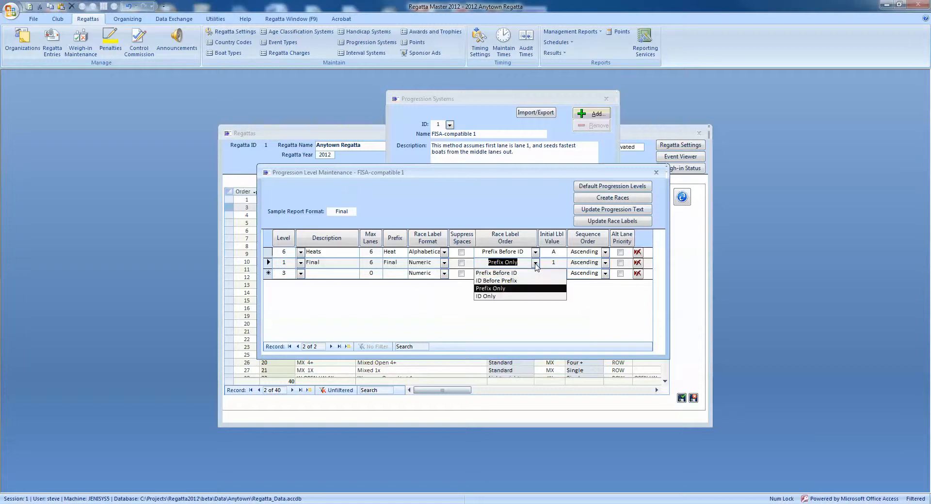
left_click(516, 274)
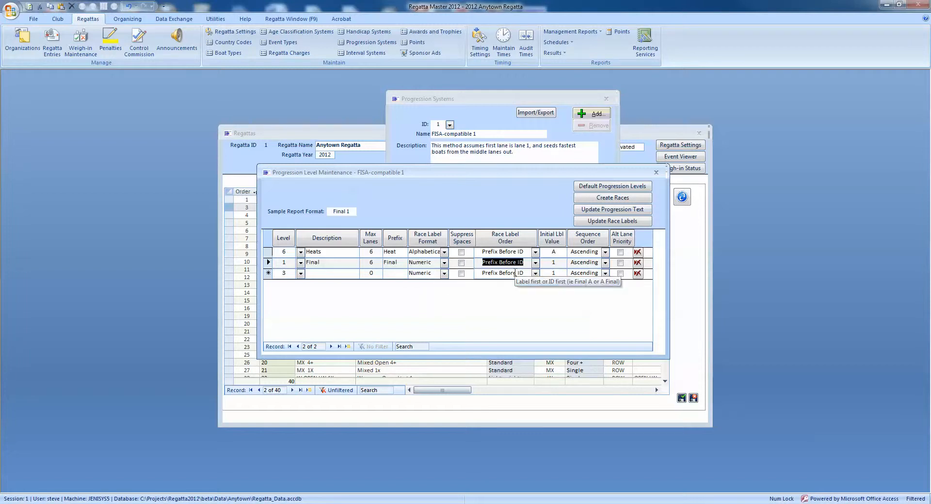
Set the Final level's race label format to Alphabetical and its race label order to ID Before Prefix.
left_click(444, 263)
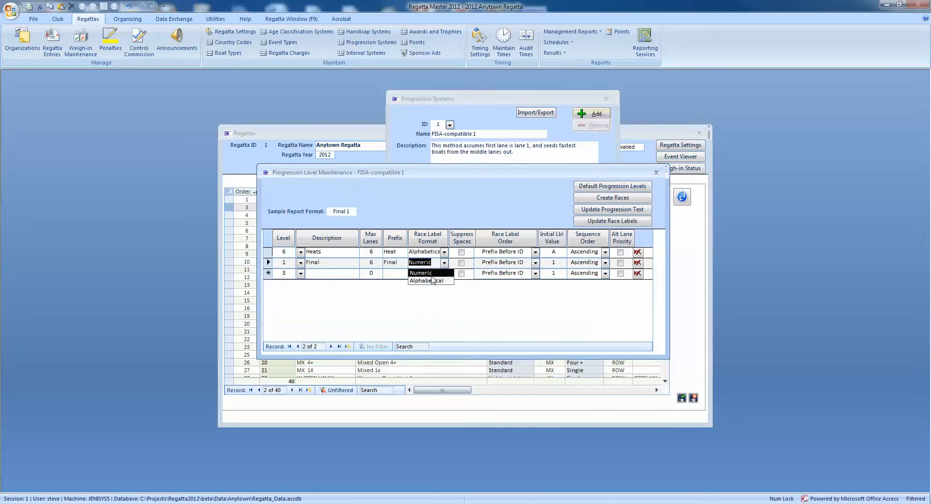
left_click(426, 281)
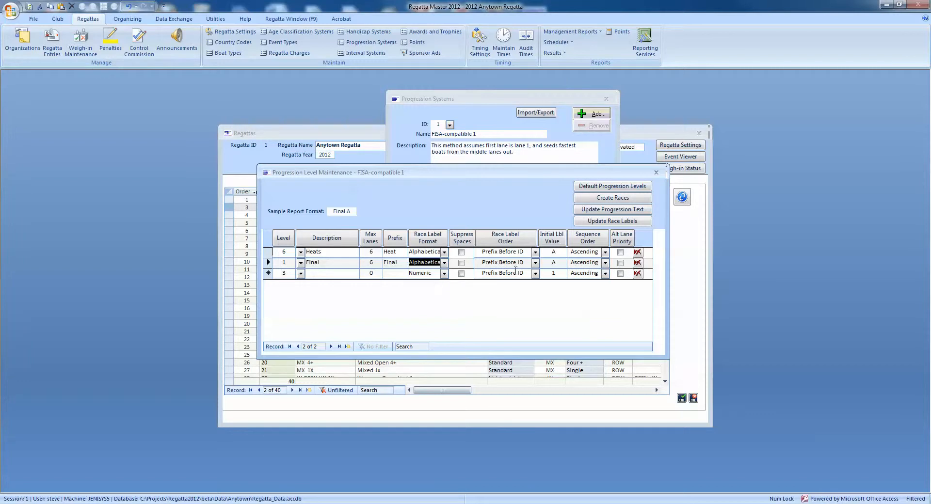
left_click(535, 262)
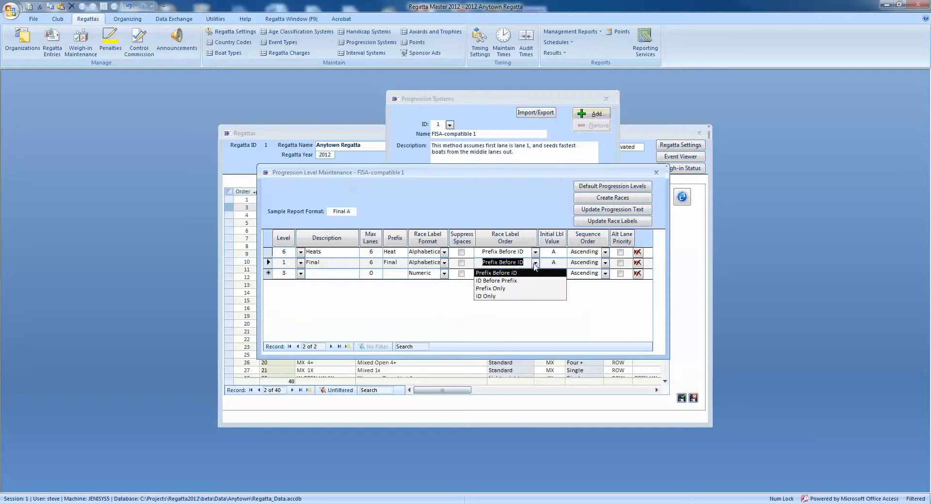
left_click(519, 282)
Set the Final level's race label order to Prefix Only and check the sample report format.
left_click(535, 262)
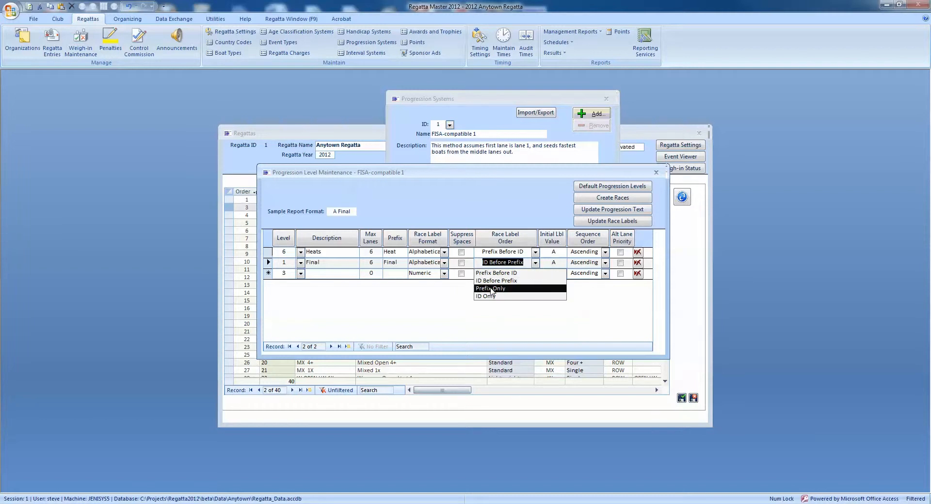
left_click(491, 289)
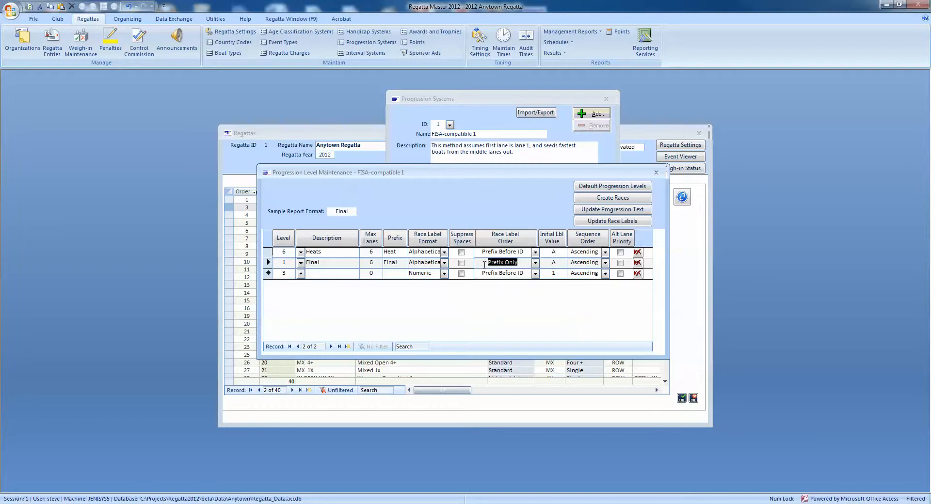
left_click(334, 209)
left_click_drag(334, 209, 356, 210)
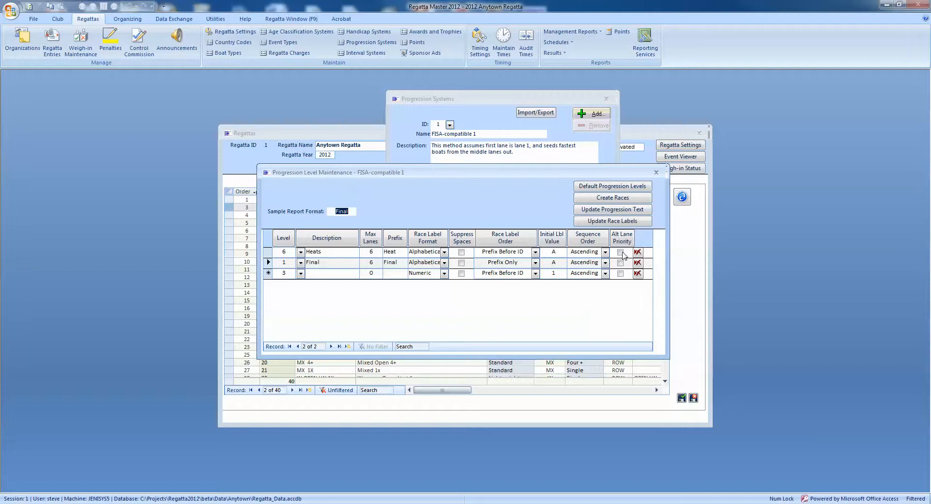
Regenerate the progression text for the Final level of FISA-compatible 1.
left_click(262, 251)
left_click(267, 254)
left_click(265, 264)
left_click(605, 212)
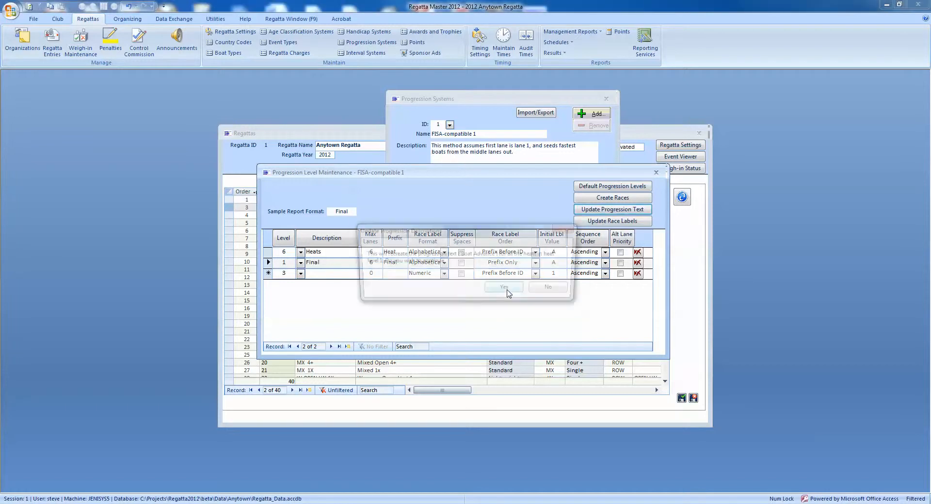
left_click(506, 289)
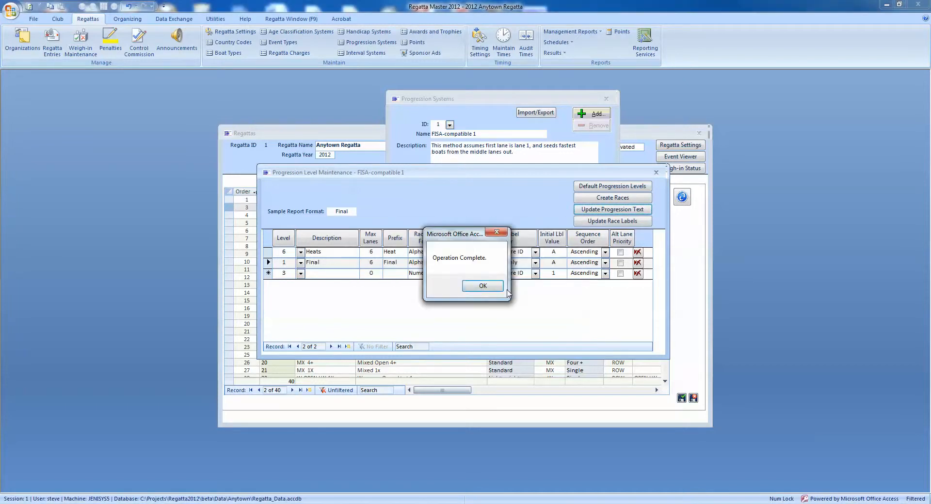
left_click(482, 293)
Regenerate the progression text for all races in the Heats level.
left_click(267, 252)
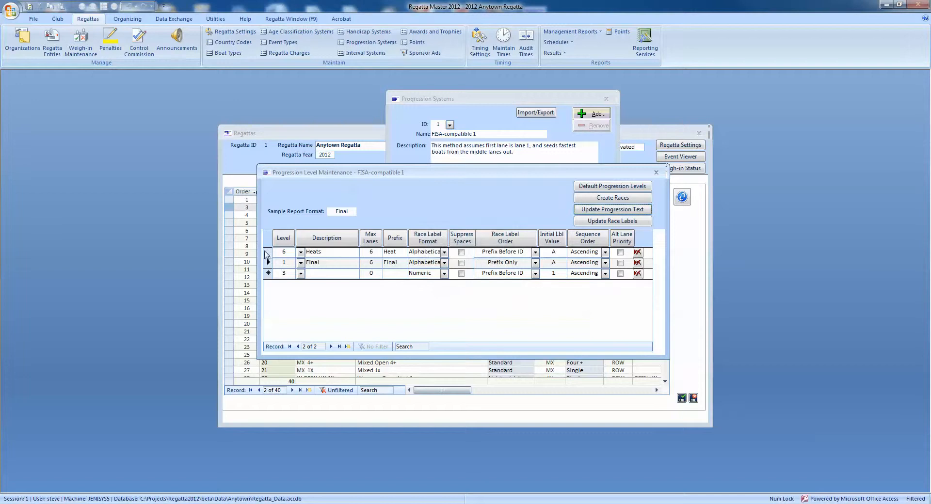
left_click(601, 212)
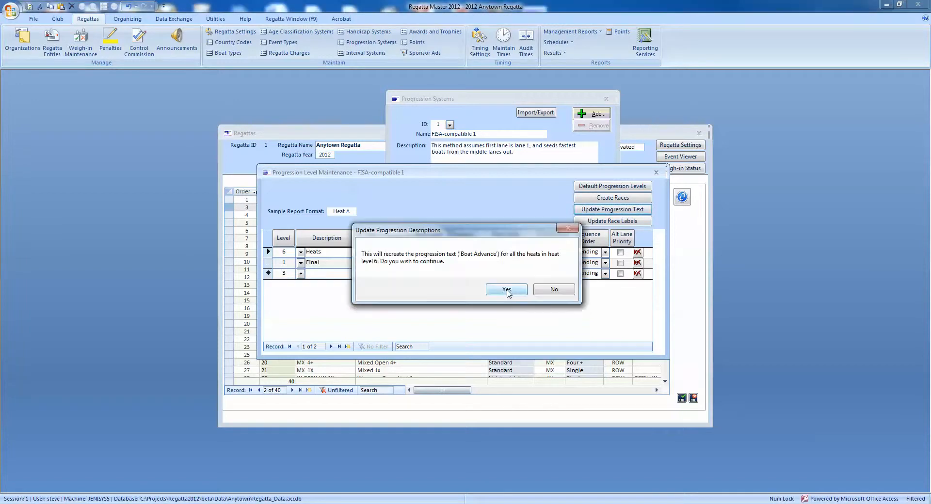
left_click(506, 290)
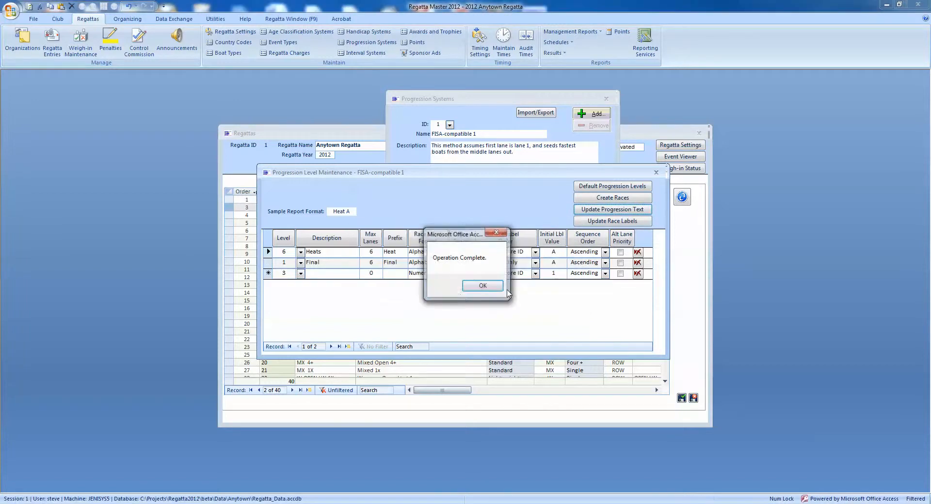
left_click(474, 286)
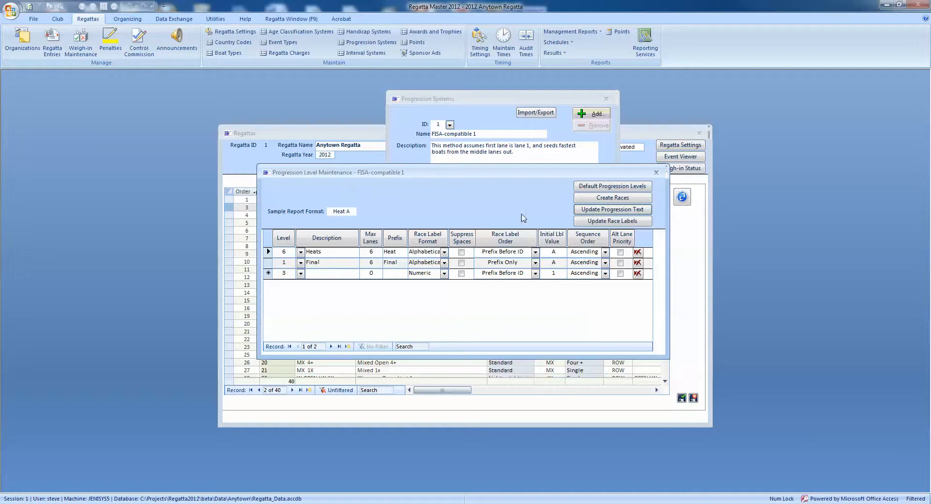
Update the report race labels for all races in the current regatta that use the FISA-compatible 1 progression.
left_click(608, 222)
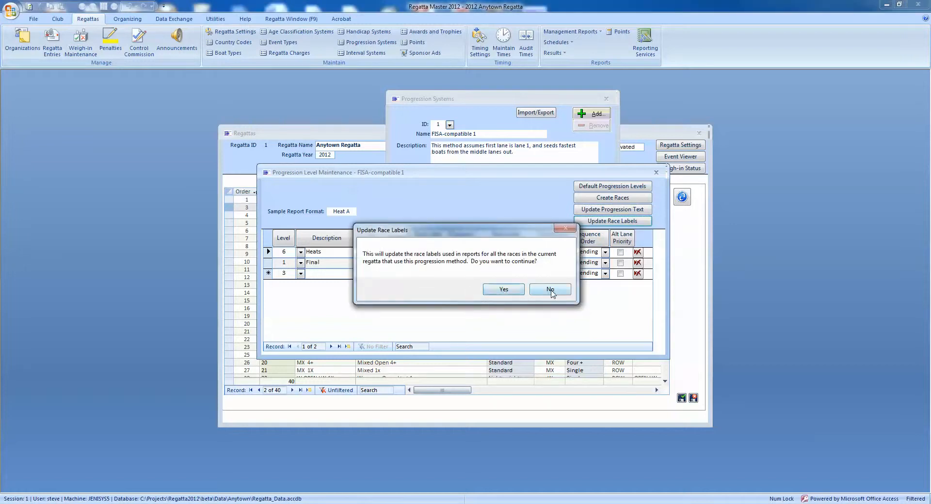
left_click(494, 290)
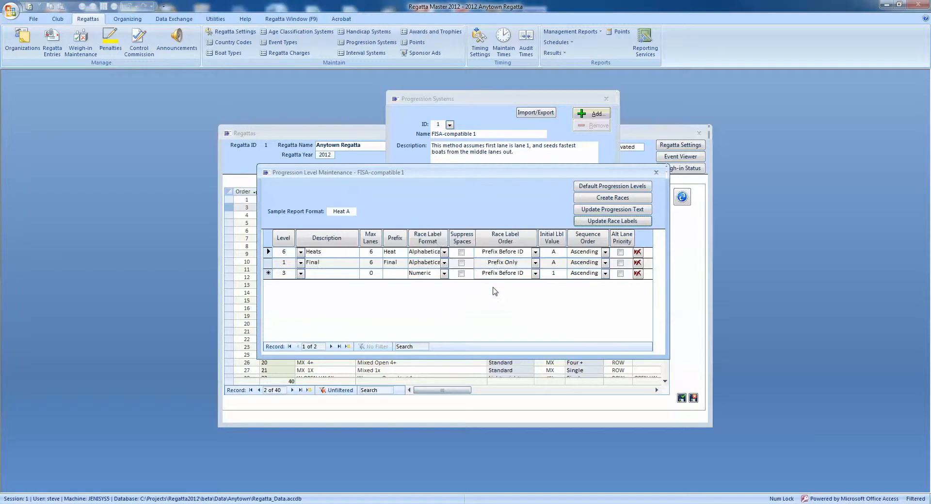
Set the Heats level's race label format to Numeric and update the race labels for FISA-compatible 1.
left_click(485, 289)
left_click(332, 211)
left_click(444, 252)
left_click(422, 270)
left_click(605, 222)
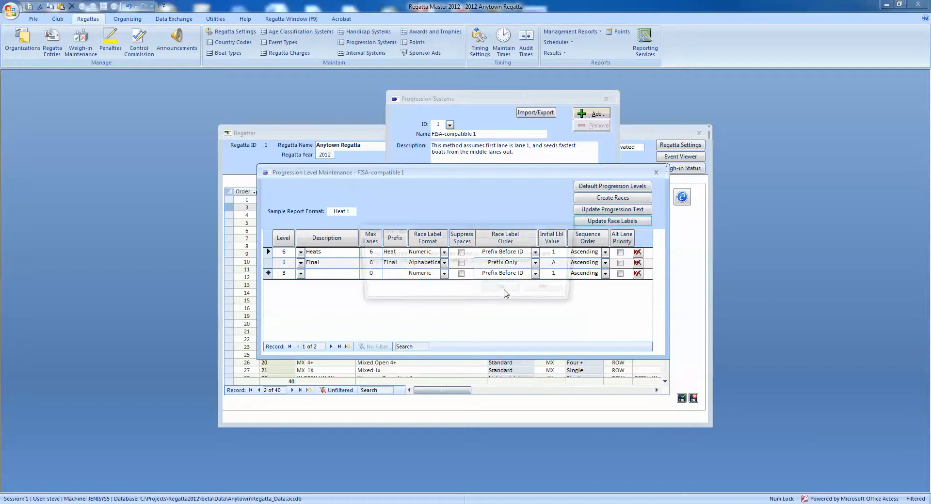
left_click(504, 289)
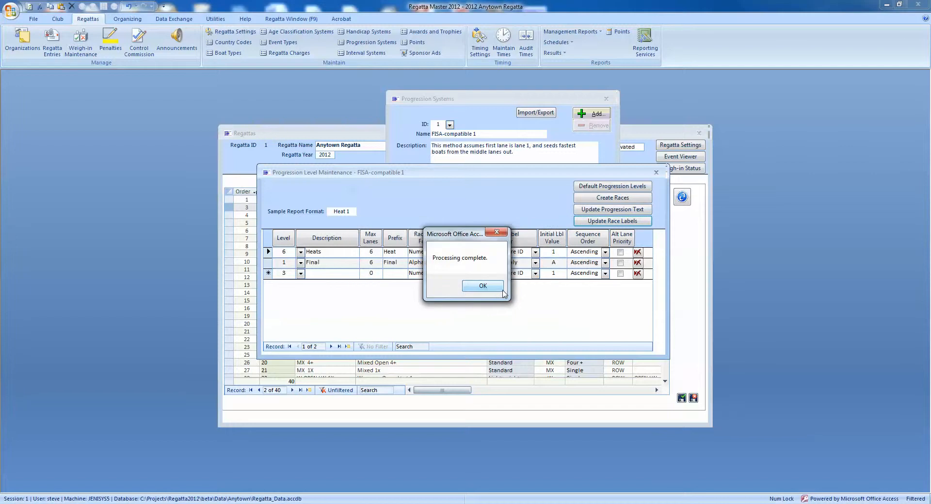
left_click(483, 289)
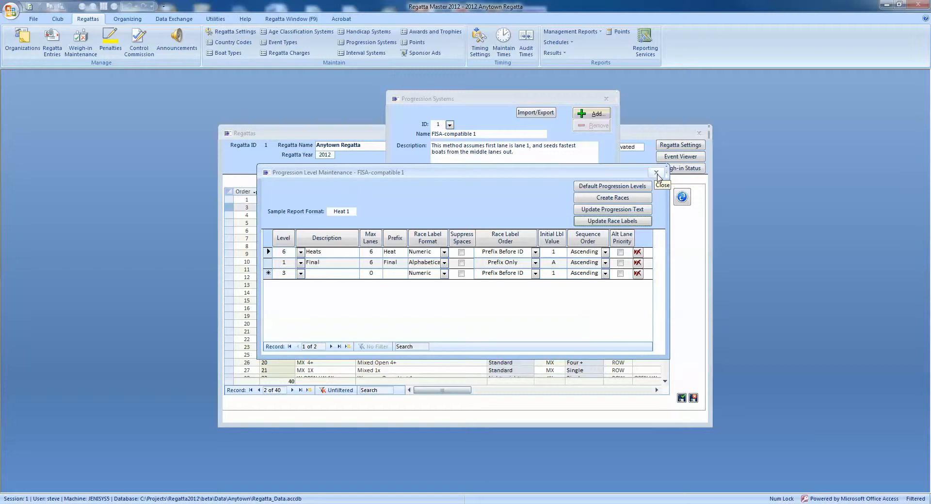
Open the advanced progression options of FISA-compatible 1 and compare the rules for the 1–6, 7–12 and 13–18 entry levels.
left_click(656, 173)
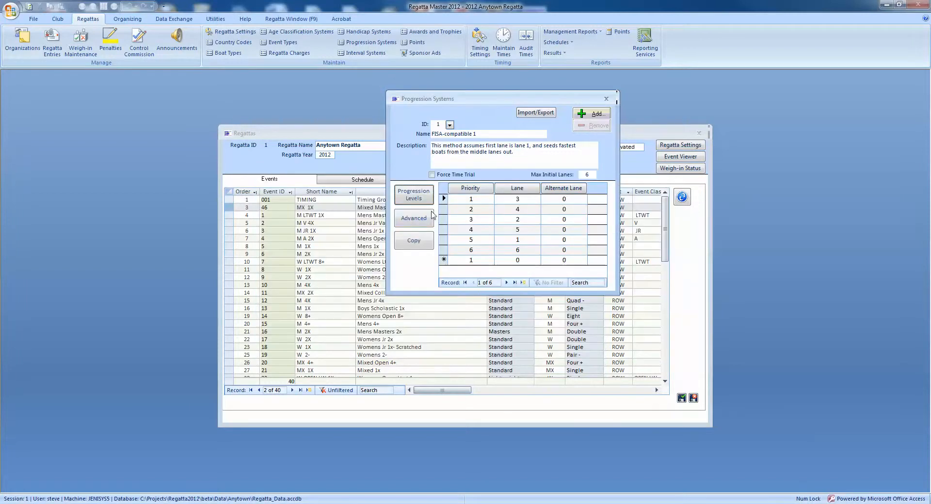
left_click(410, 217)
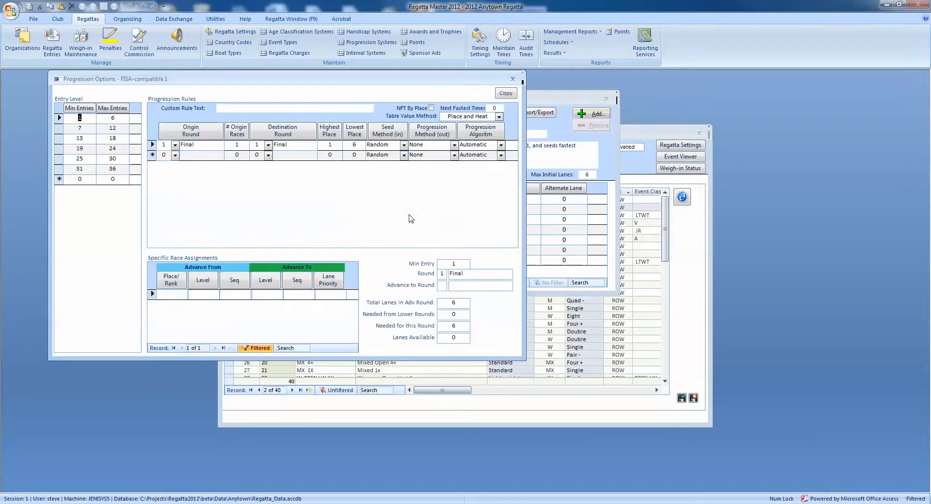
left_click_drag(235, 87, 435, 100)
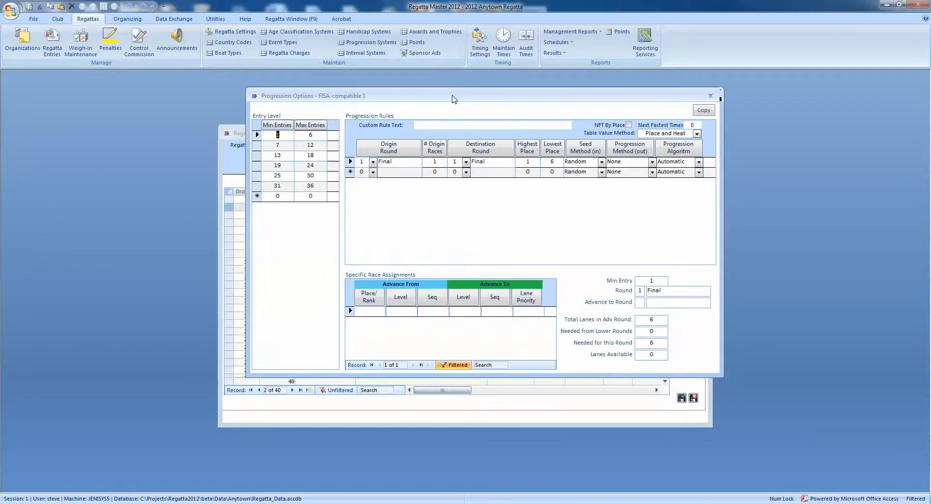
left_click(311, 136)
left_click(274, 145)
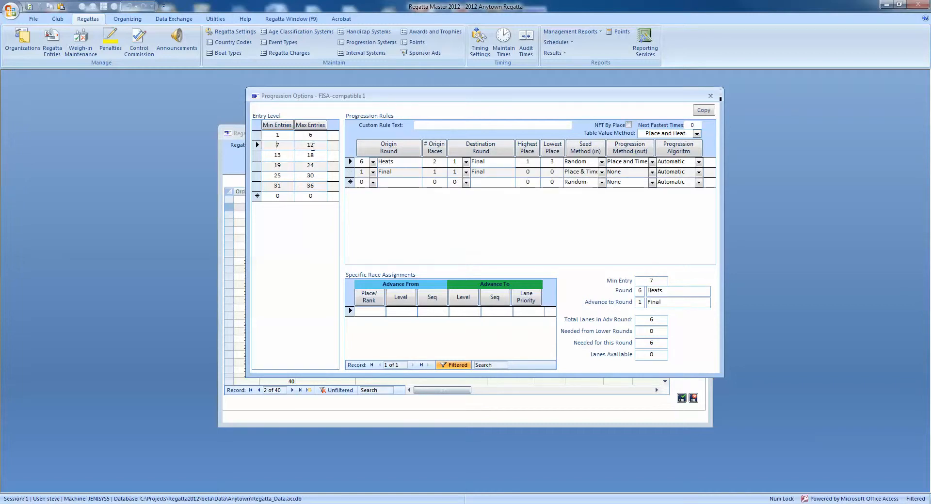
left_click(296, 135)
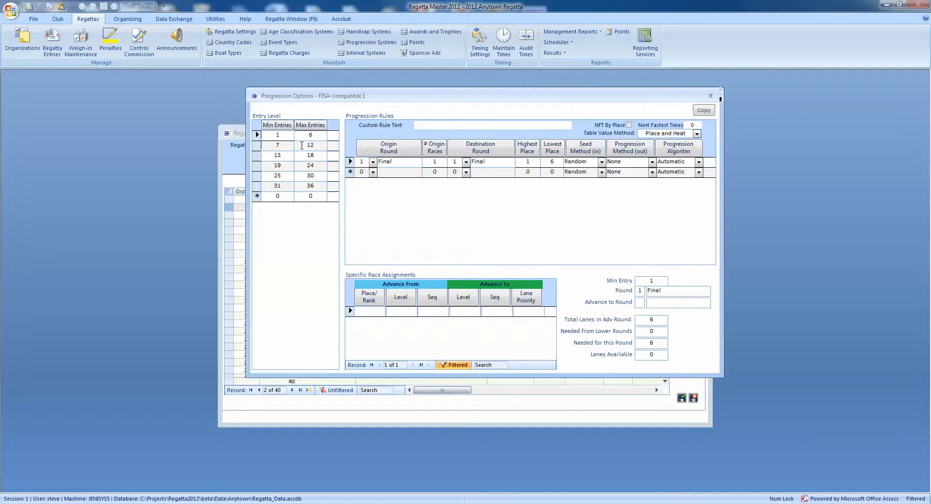
left_click(304, 146)
left_click(278, 156)
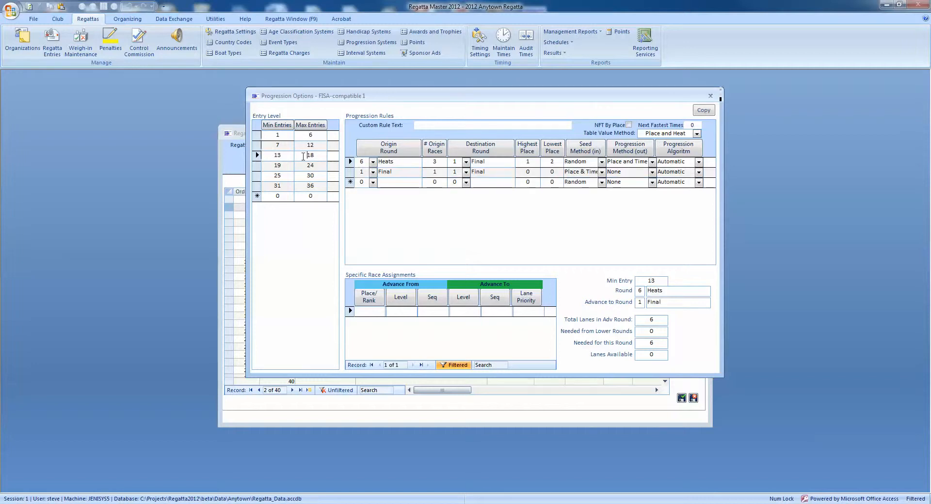
left_click(257, 138)
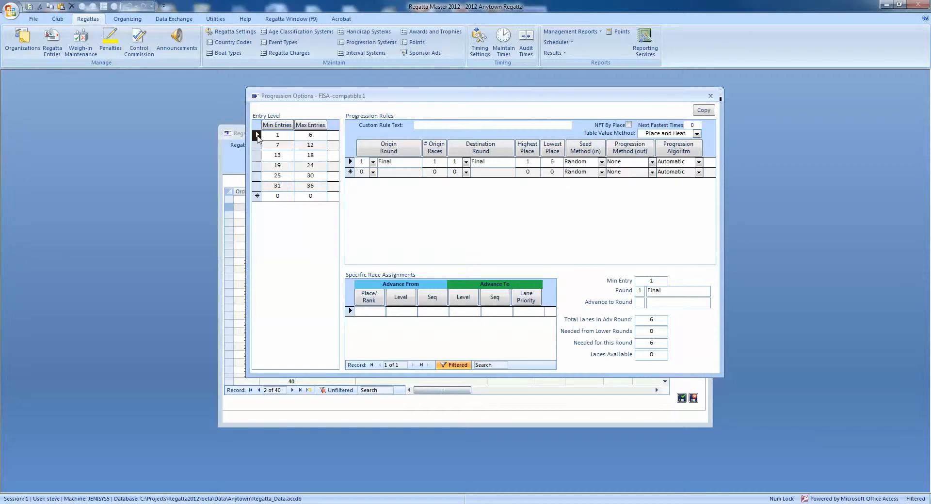
Examine the Final rule of the 1–6 entry level: origin and destination rounds, number of races, highest and lowest places, and progression method.
left_click(350, 163)
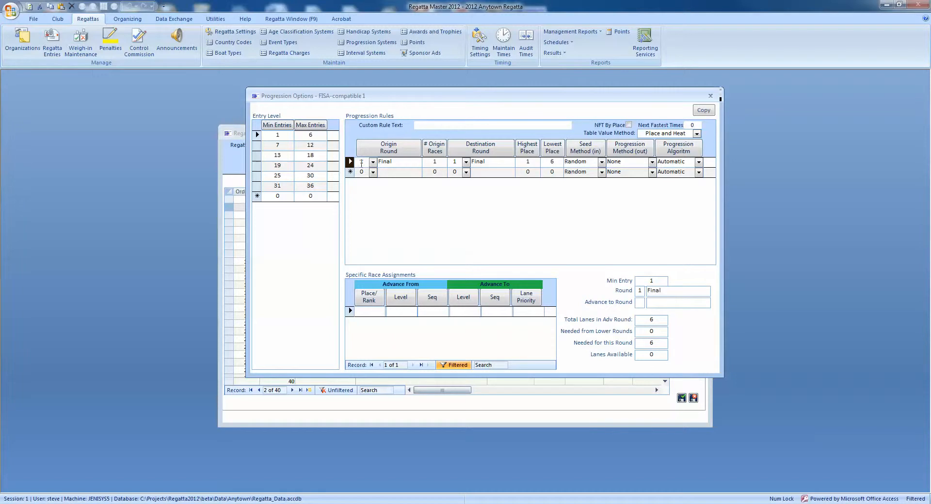
left_click(428, 165)
left_click(350, 163)
left_click(486, 163)
left_click(454, 162)
left_click(350, 162)
double_click(535, 162)
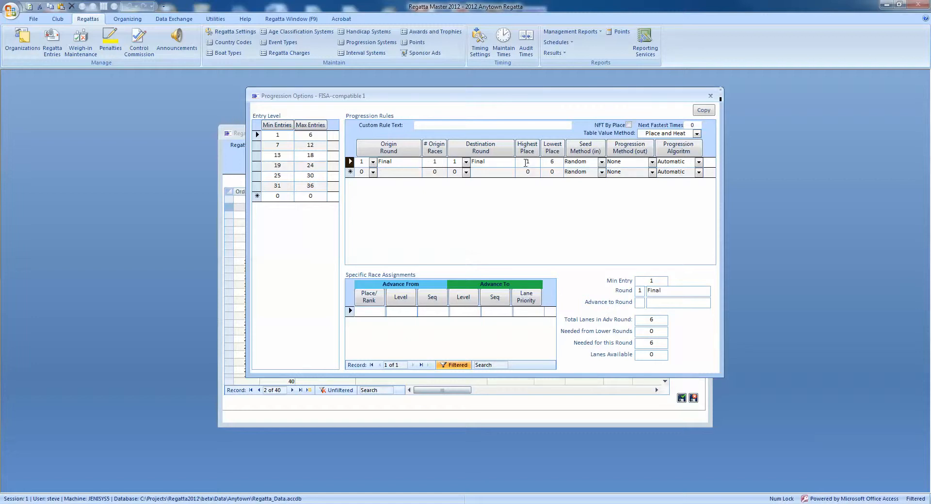
double_click(551, 161)
left_click(639, 161)
left_click(350, 162)
Check the lane totals for the 1–6 entry level, including lanes needed for the round and lanes available.
left_click(641, 321)
left_click(643, 343)
double_click(652, 354)
left_click(642, 342)
Examine the number of origin races in the Heats and Final rules of the 7–12 entry level.
left_click(257, 145)
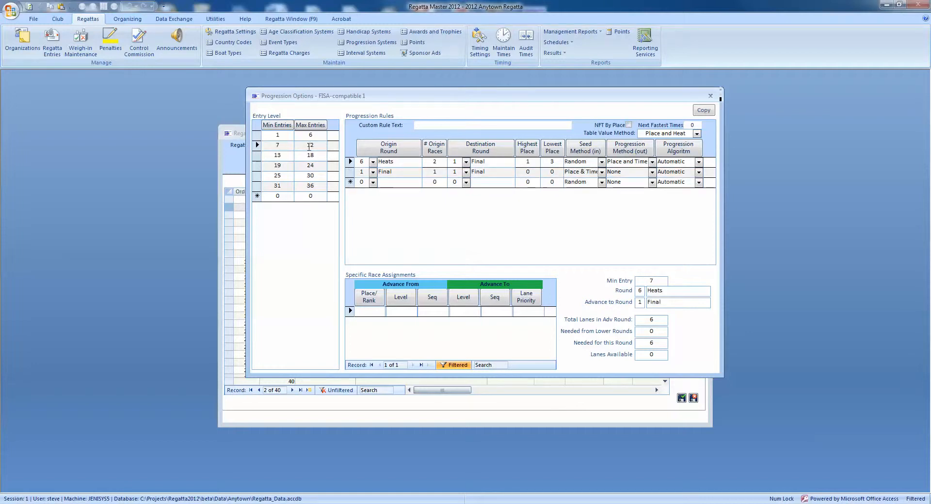
left_click(350, 163)
double_click(435, 163)
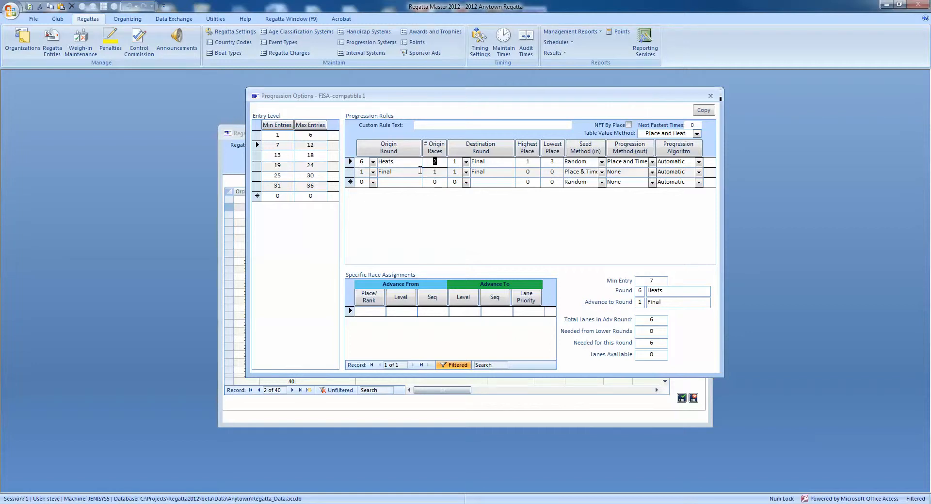
key("Tab")
left_click(350, 173)
double_click(424, 172)
Review the progression method choices for the Heats rule of the 7–12 entry level.
left_click(350, 161)
key("Tab")
left_click(644, 162)
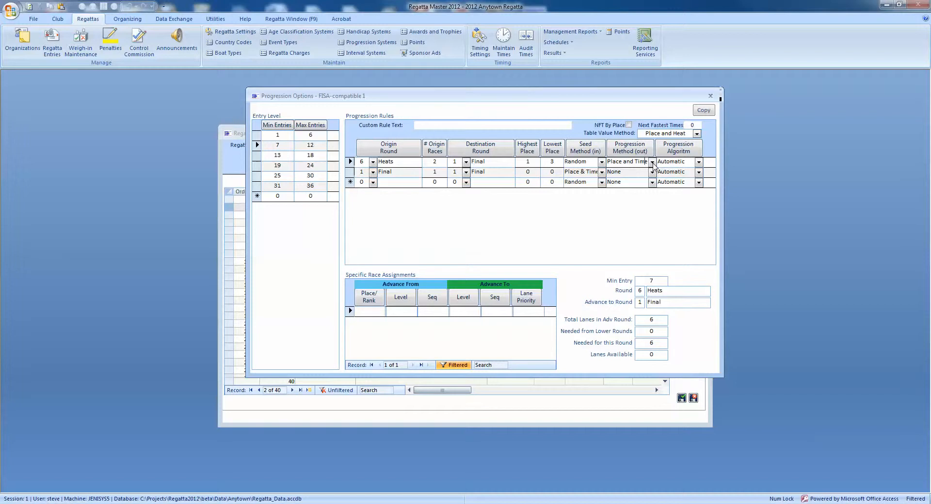
left_click(652, 162)
left_click(580, 172)
left_click(633, 162)
Choose Place & Time as the seed method for the Final rule of the 7–12 entry level.
left_click(350, 174)
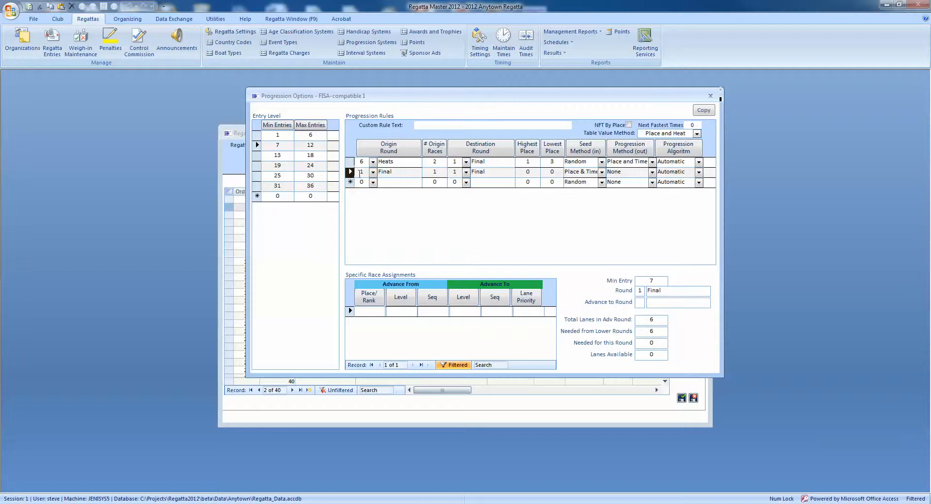
left_click(601, 173)
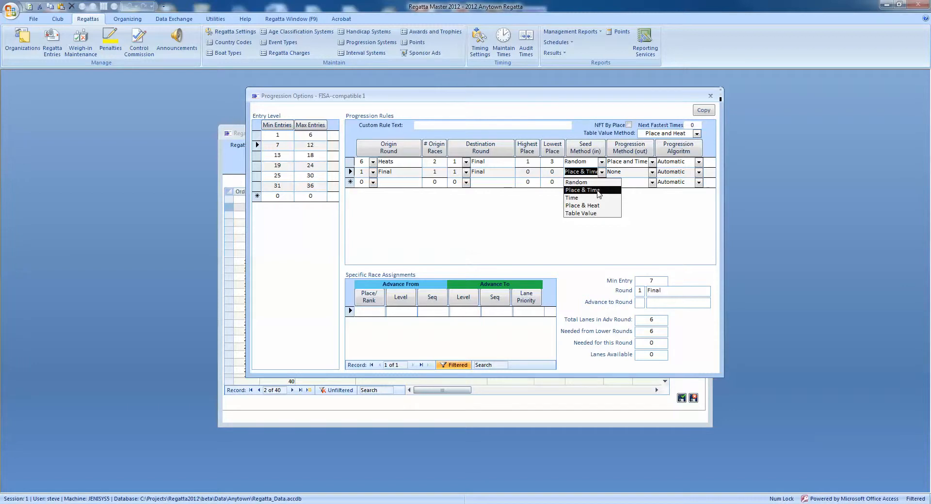
left_click(597, 190)
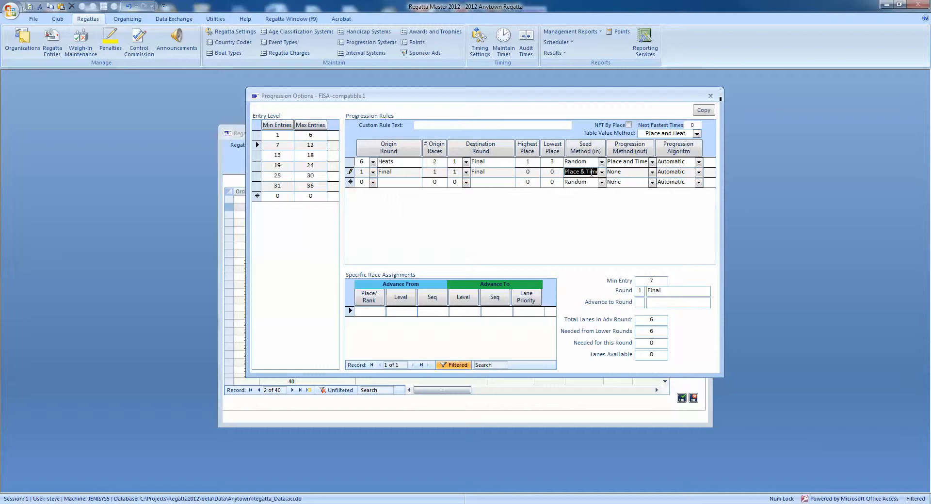
left_click(582, 172)
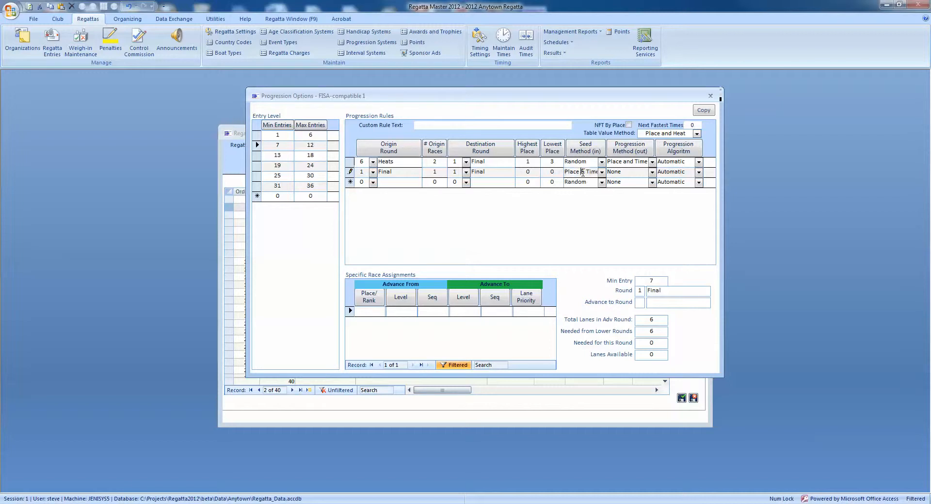
left_click(349, 173)
Examine the Heats and Final rules of the 19–24 entry level, focusing on the highest and lowest advancing places of the Heats.
left_click(257, 165)
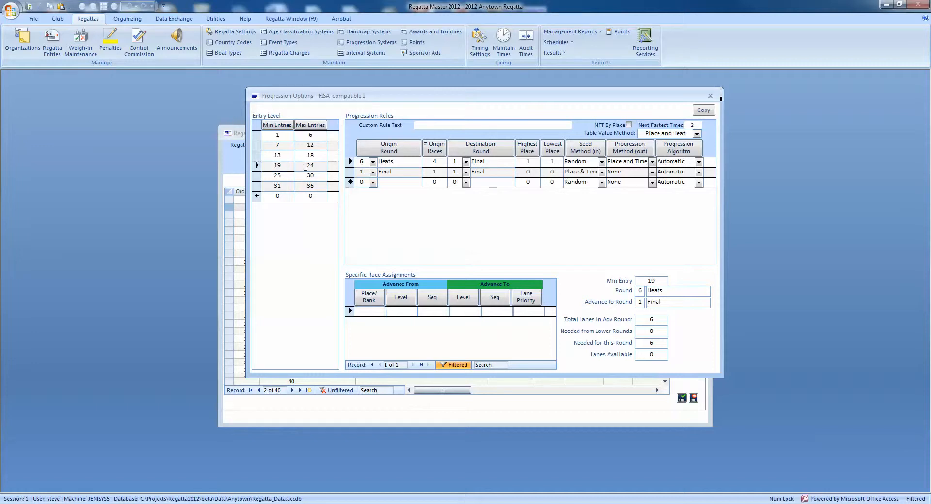
left_click(350, 166)
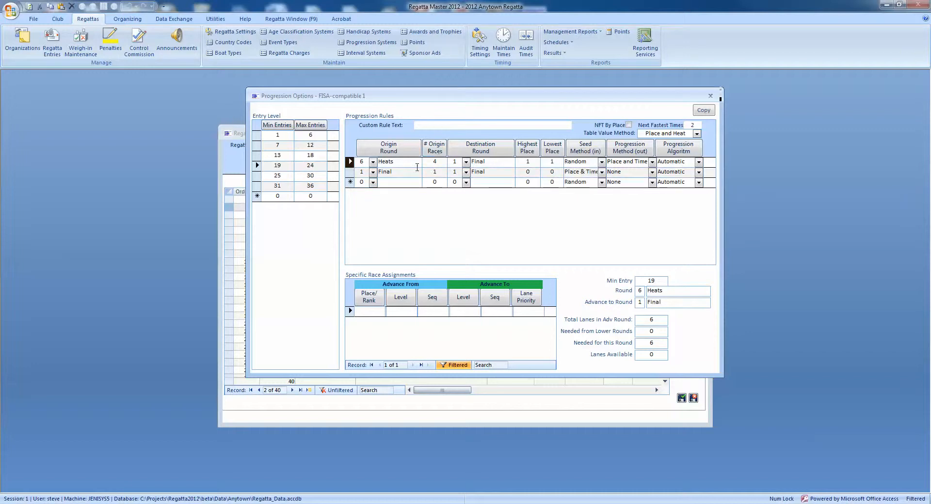
left_click_drag(525, 161, 559, 161)
left_click(350, 171)
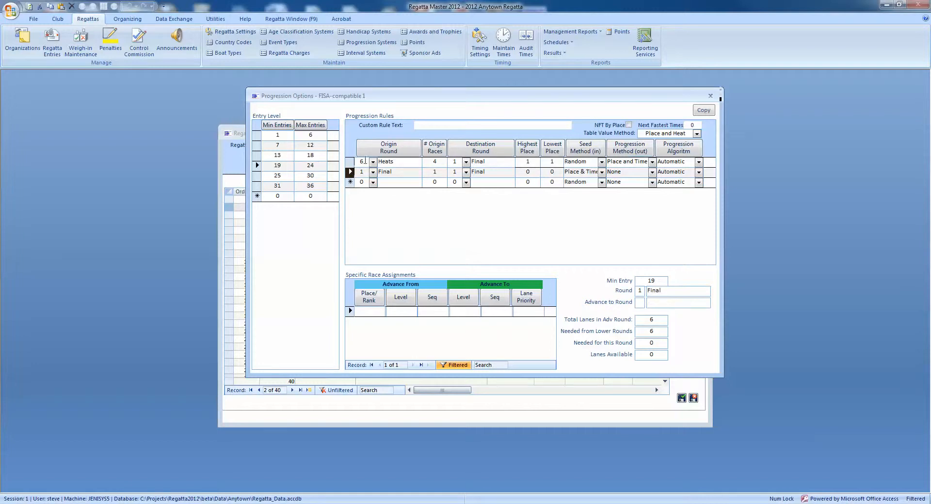
left_click(359, 163)
left_click_drag(523, 161, 531, 161)
left_click(548, 162)
double_click(547, 161)
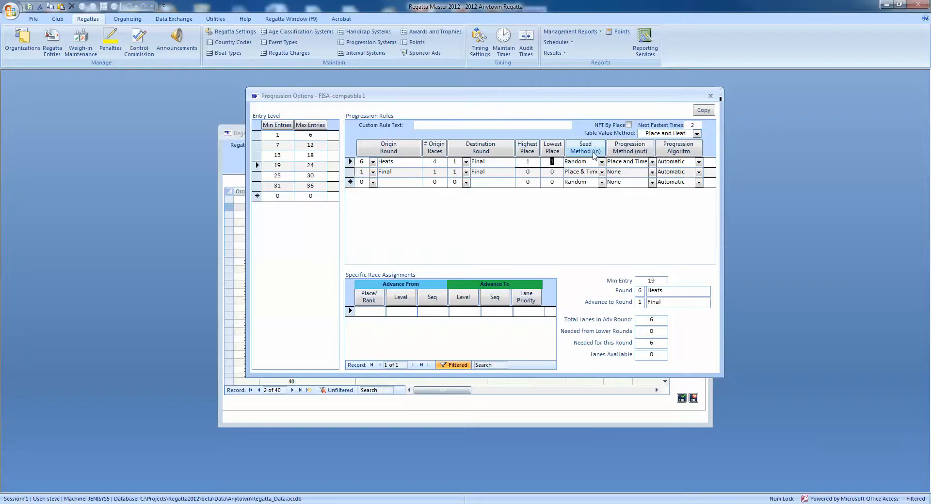
Check the next fastest times of the 19–24 entry level's rules and try the NFT By Place option on its Heats rule.
double_click(692, 125)
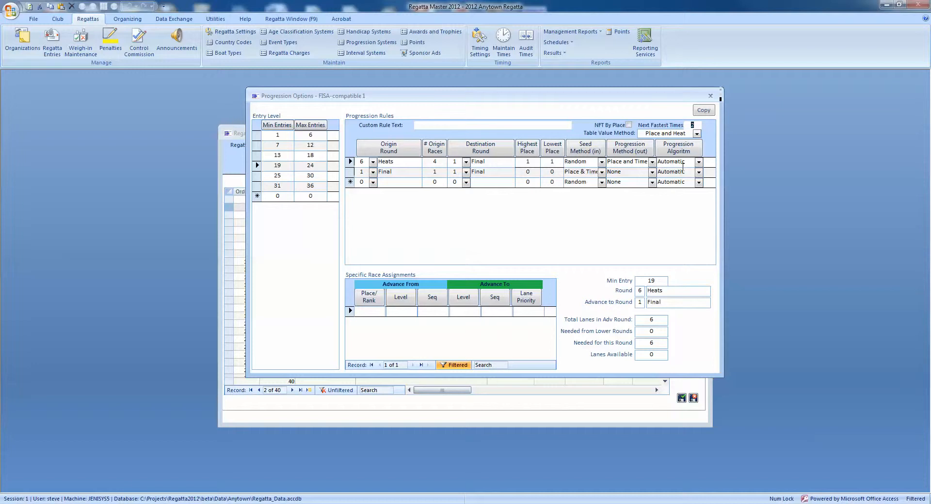
type("3")
left_click(350, 172)
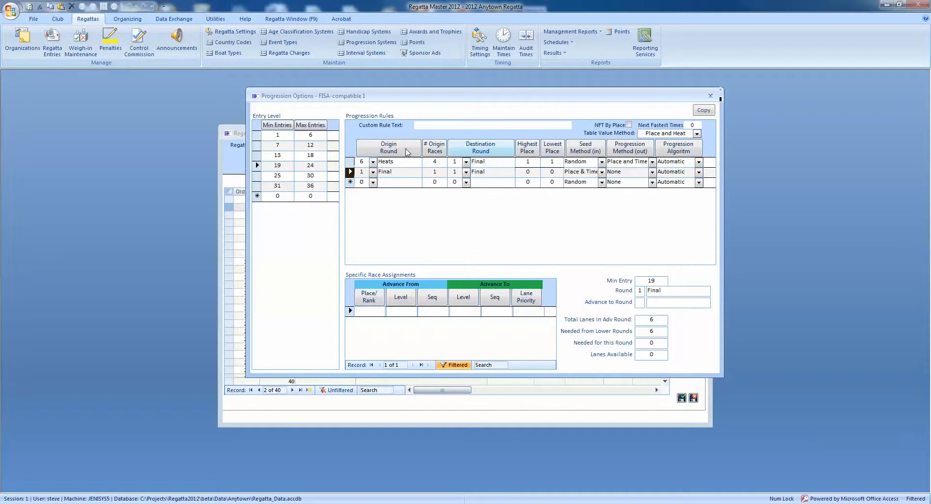
left_click(350, 162)
left_click(629, 125)
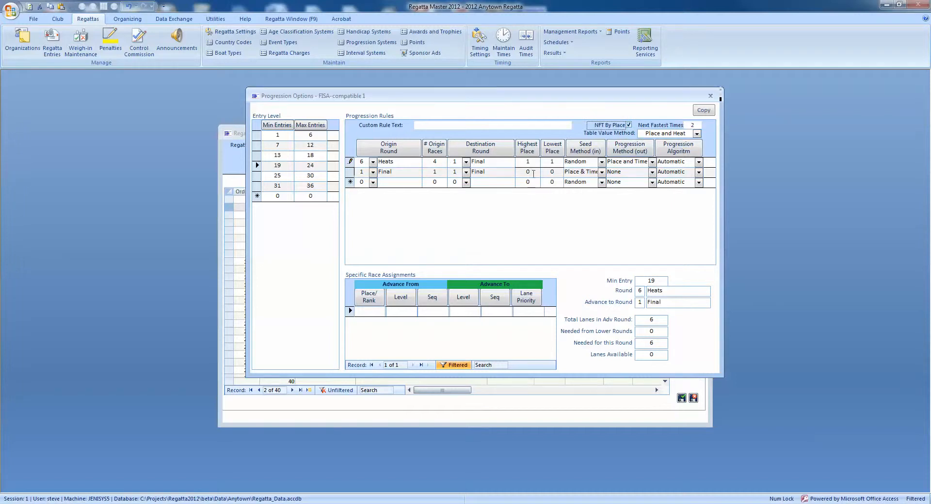
left_click(628, 125)
Close the progression options and the progression systems to return to the regatta's event list.
left_click_drag(574, 99, 615, 95)
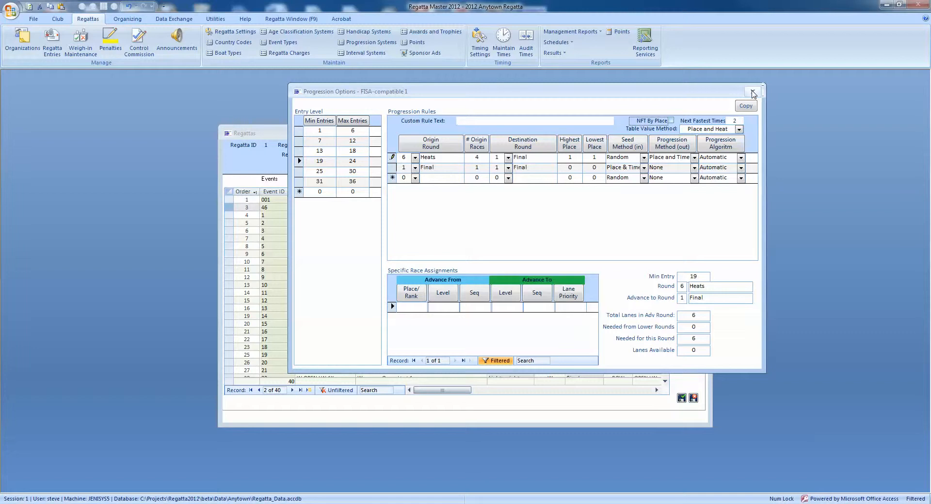
left_click_drag(670, 91, 580, 98)
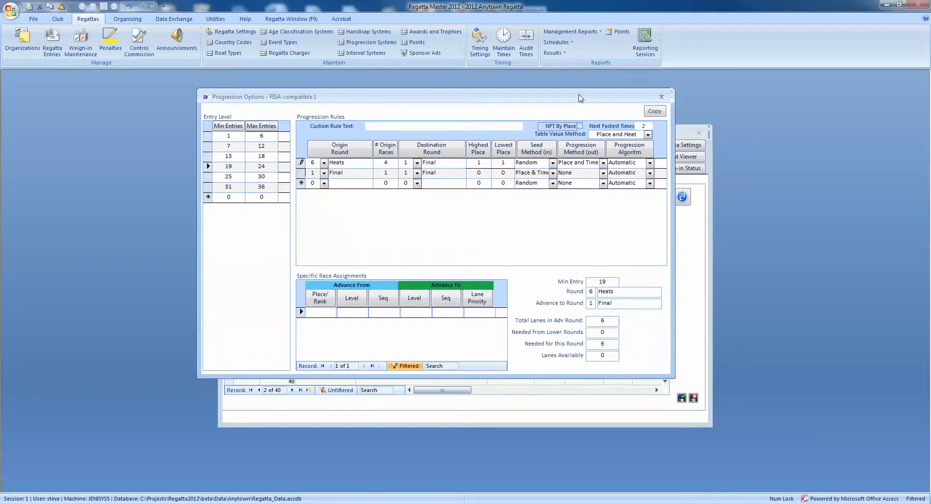
left_click(662, 99)
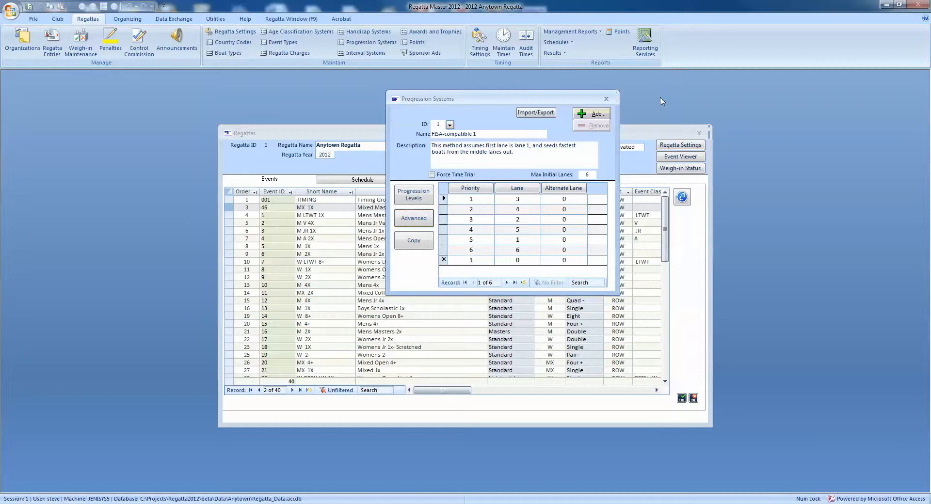
left_click(606, 101)
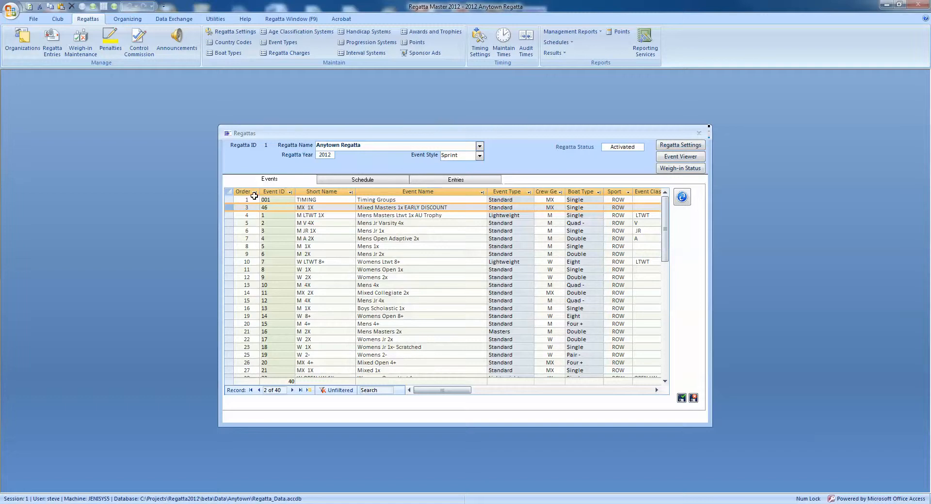
Review the progression rounds of event 46, Mixed Masters 1x EARLY DISCOUNT, and make the event list rows compact again.
left_click_drag(229, 242, 229, 253)
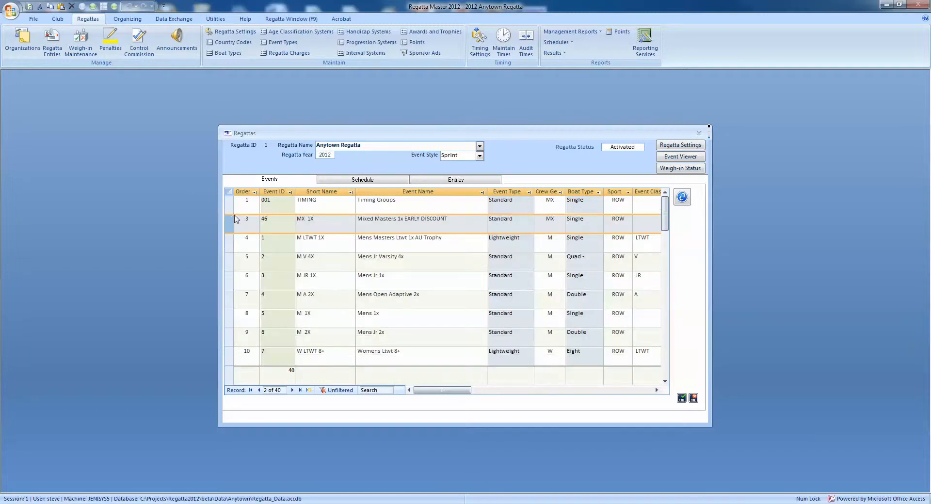
right_click(227, 222)
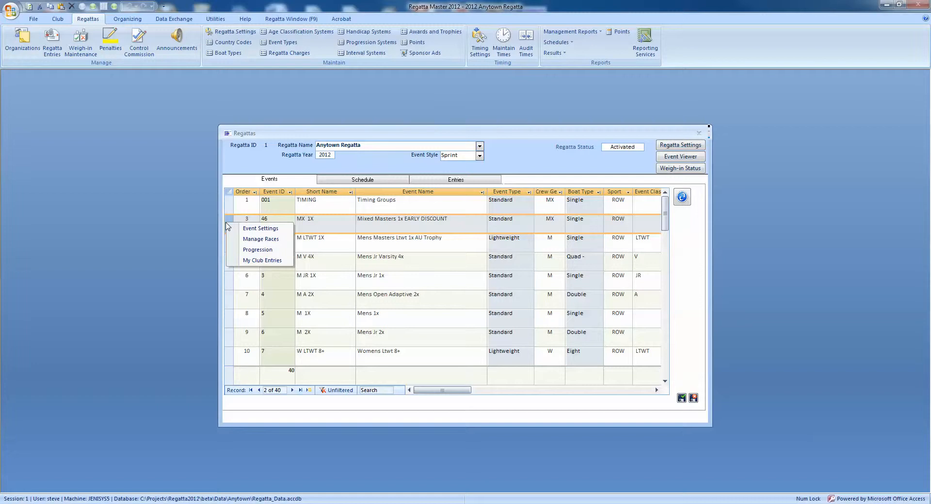
left_click(253, 249)
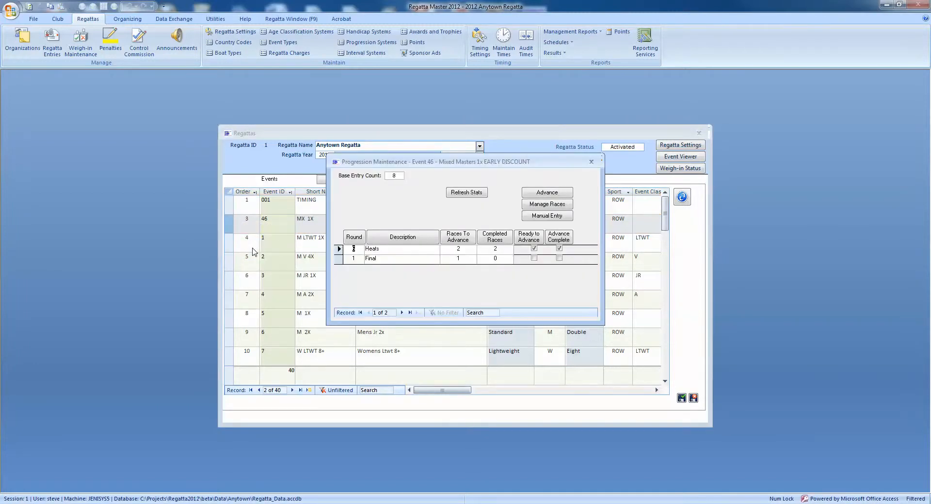
left_click(591, 163)
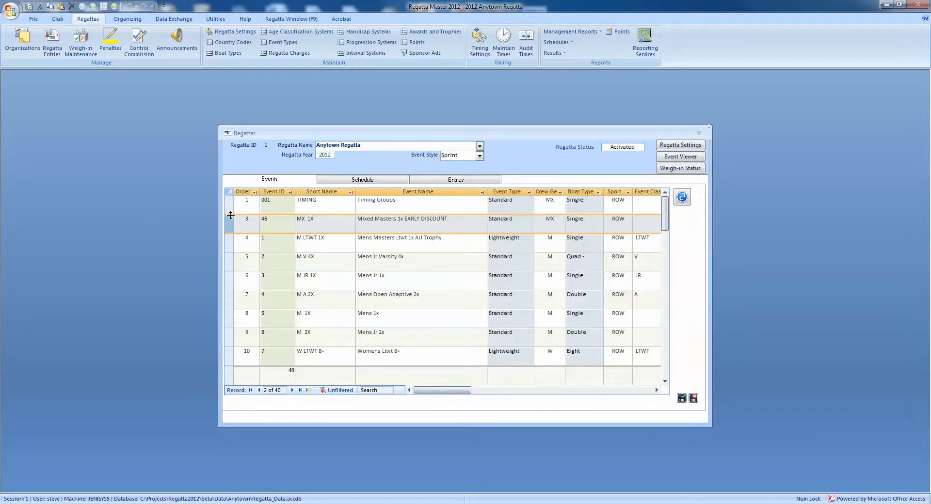
left_click_drag(230, 215, 230, 206)
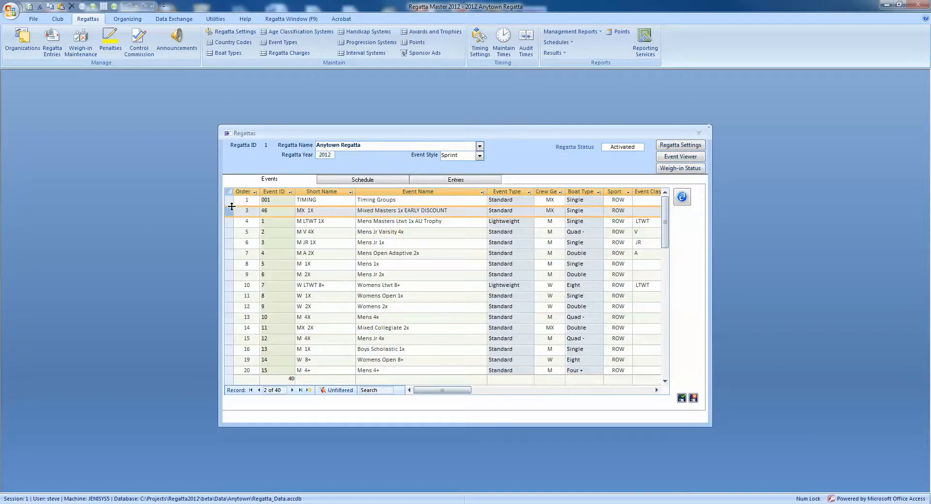
Show the regatta's schedule in a wider window and check the entries of event 46's Heat A and Heat B.
left_click(320, 182)
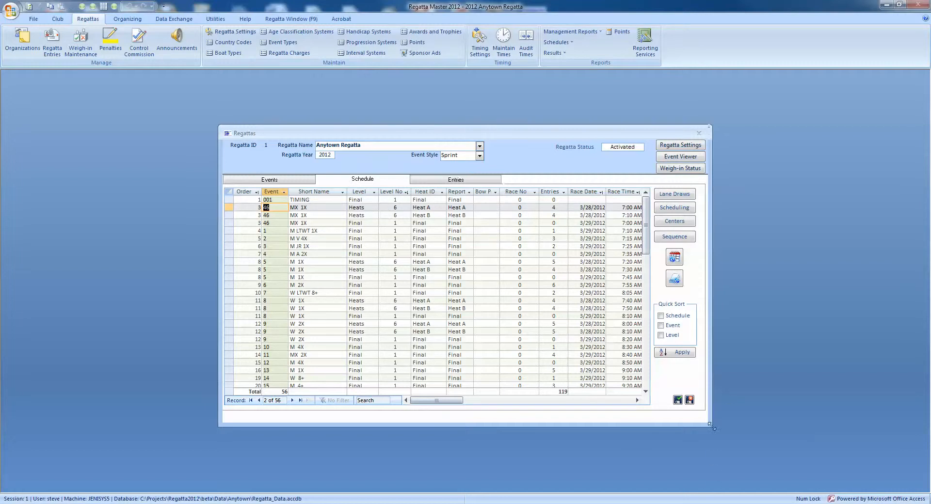
left_click_drag(711, 426, 877, 455)
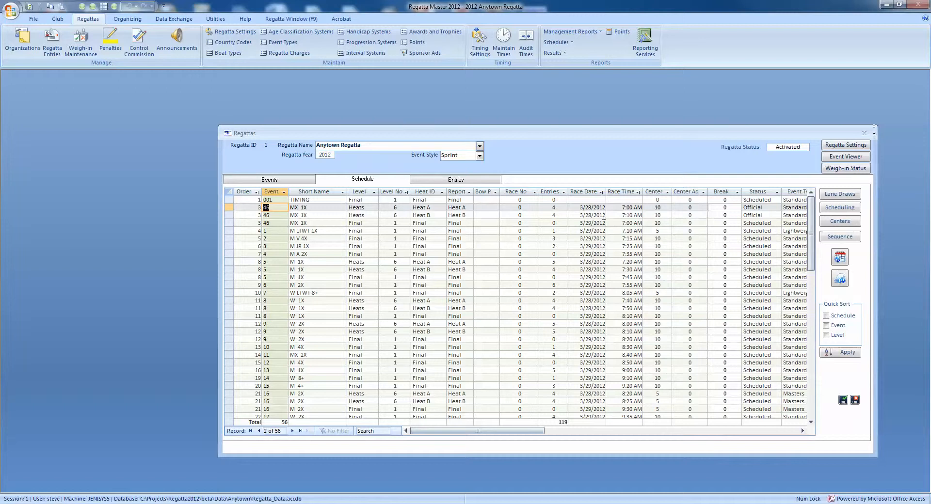
left_click(227, 207)
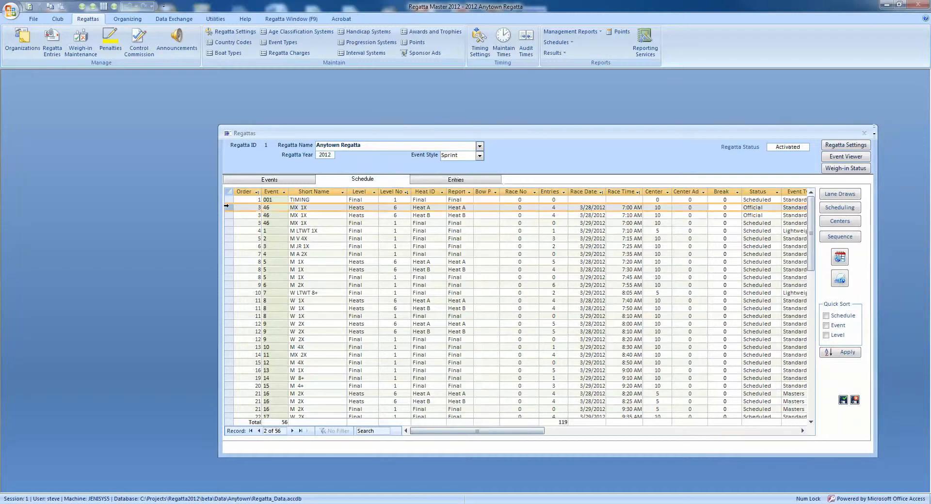
left_click_drag(227, 210, 227, 213)
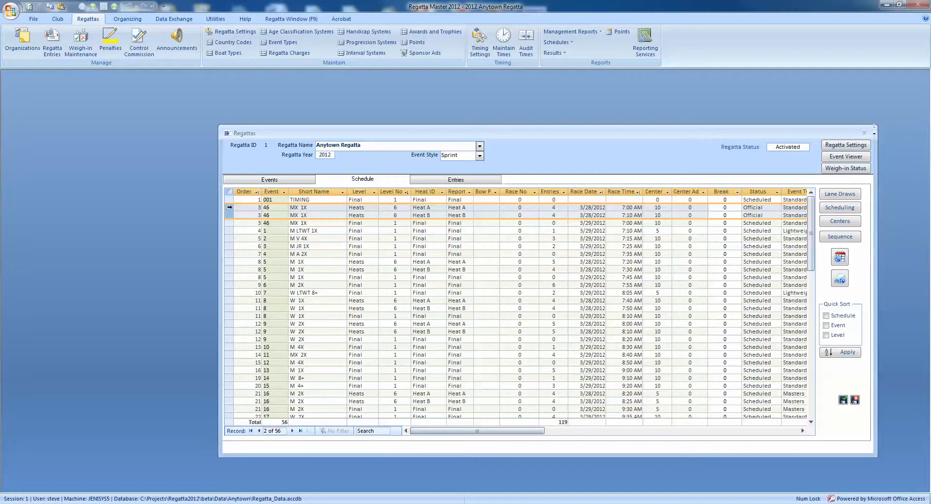
left_click(229, 207)
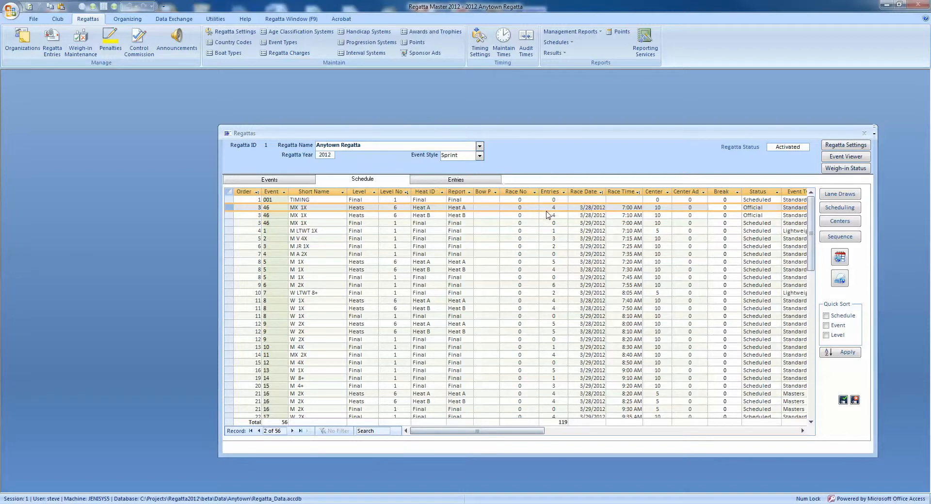
left_click(548, 216)
left_click(546, 208)
left_click(545, 215)
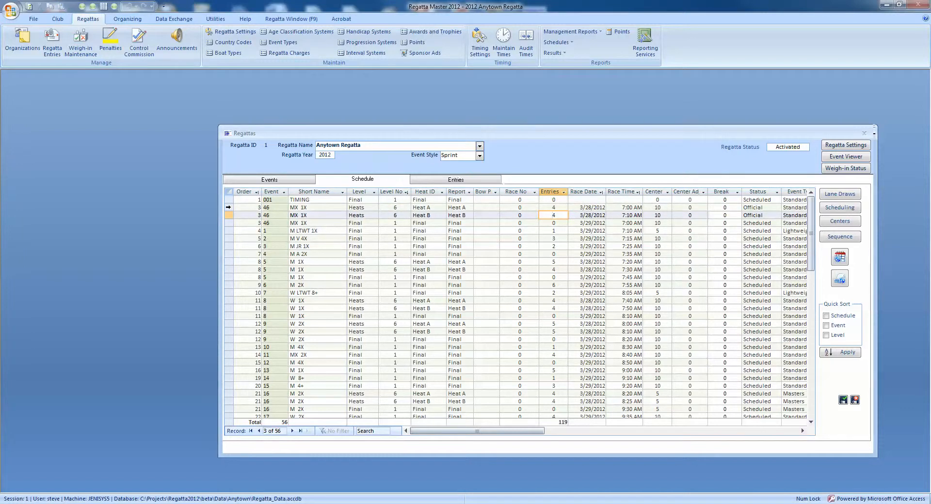
Review the raw times in the timing and results of event 46's Heat A, and move on to Heat B.
double_click(228, 207)
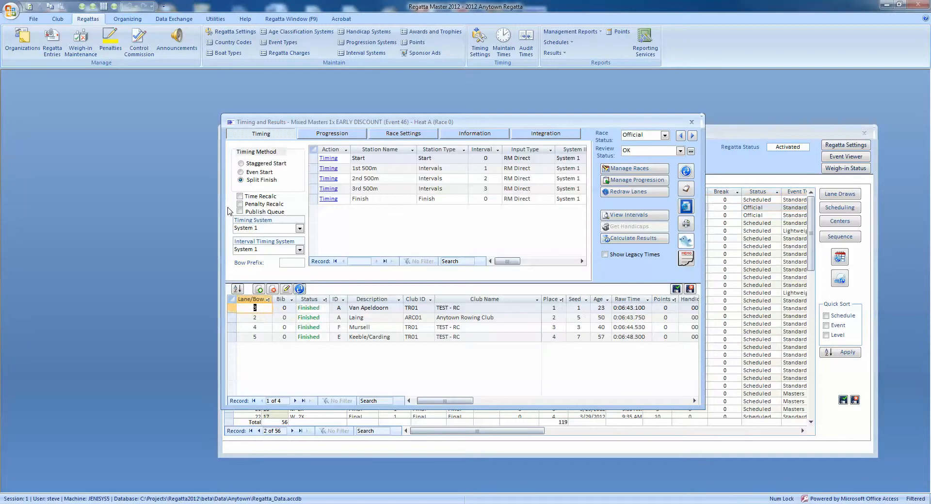
left_click(624, 309)
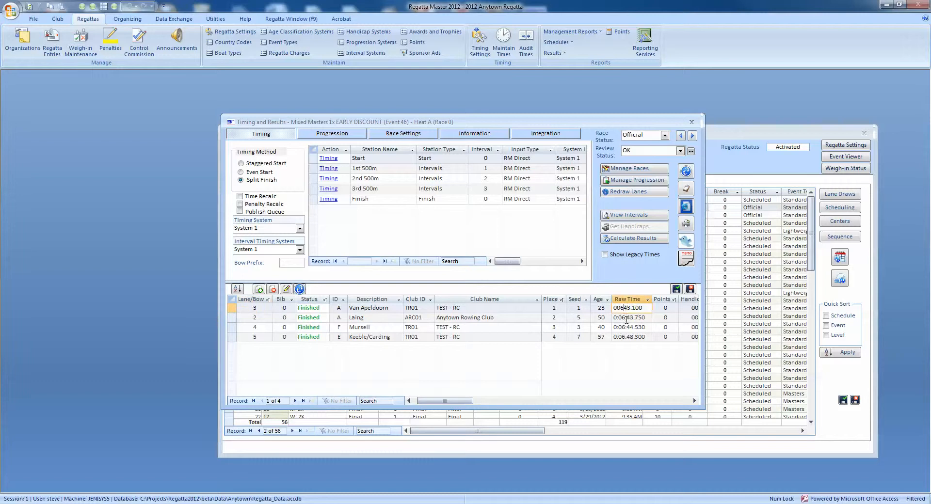
left_click(626, 318)
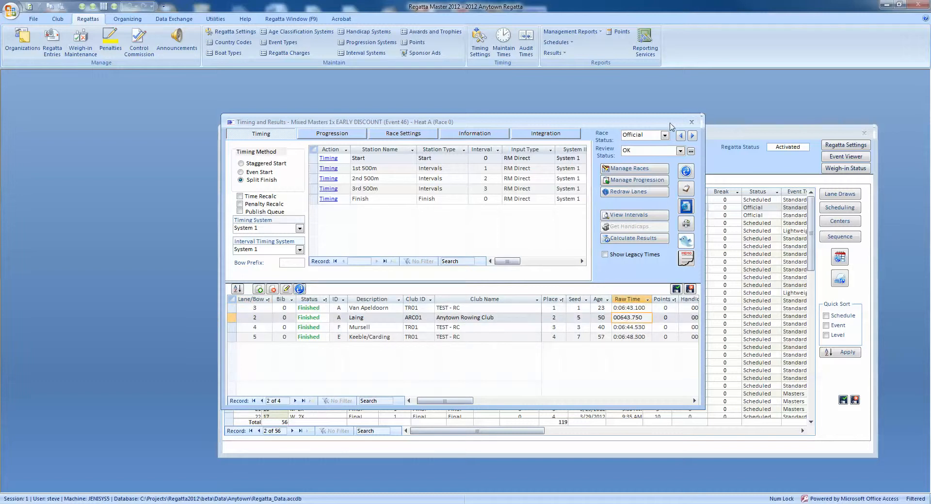
left_click(693, 136)
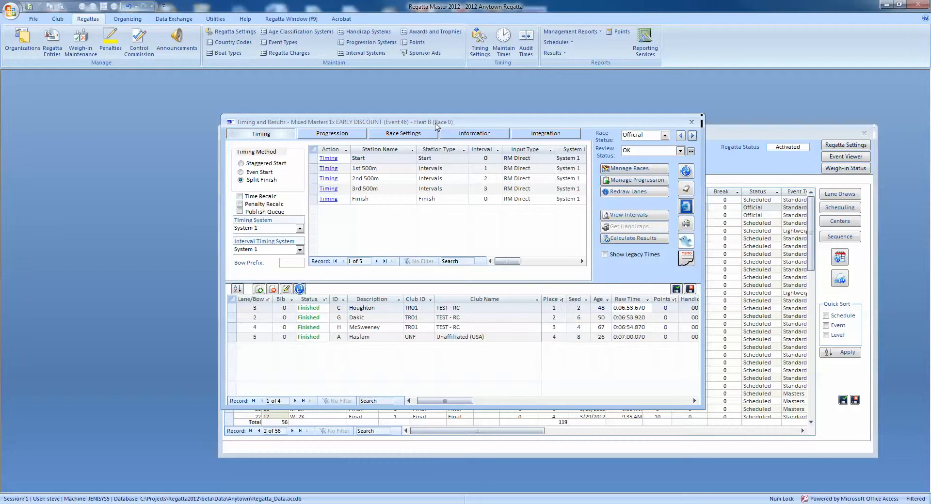
Check the number of boats in Heat A, Heat B and the Final in the event's progression race list.
left_click(331, 136)
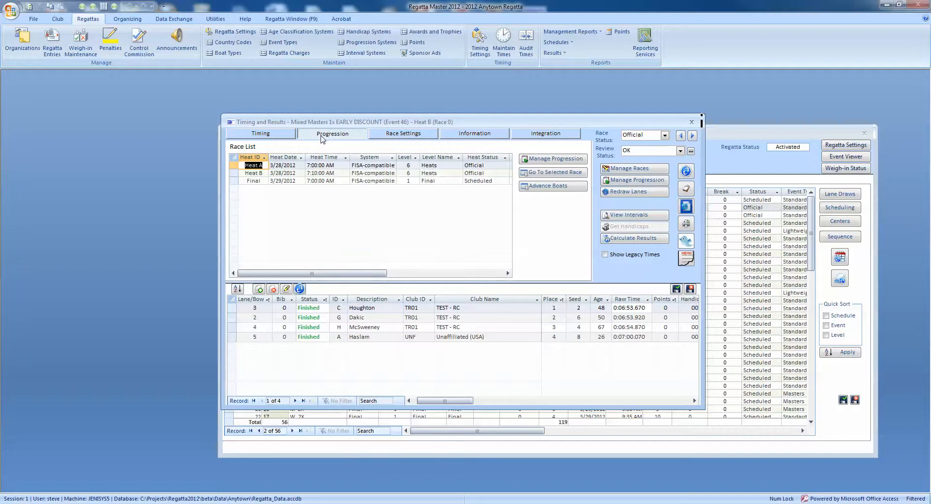
mouse_move(342, 273)
left_mouse_down()
mouse_move(393, 271)
mouse_move(357, 272)
left_mouse_up()
left_click(481, 165)
left_click(481, 173)
left_click(482, 181)
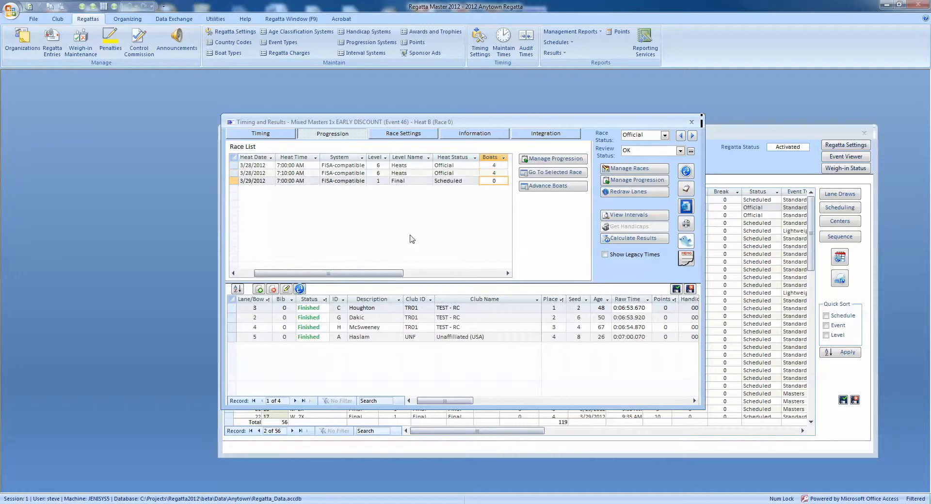
left_click_drag(367, 273, 350, 273)
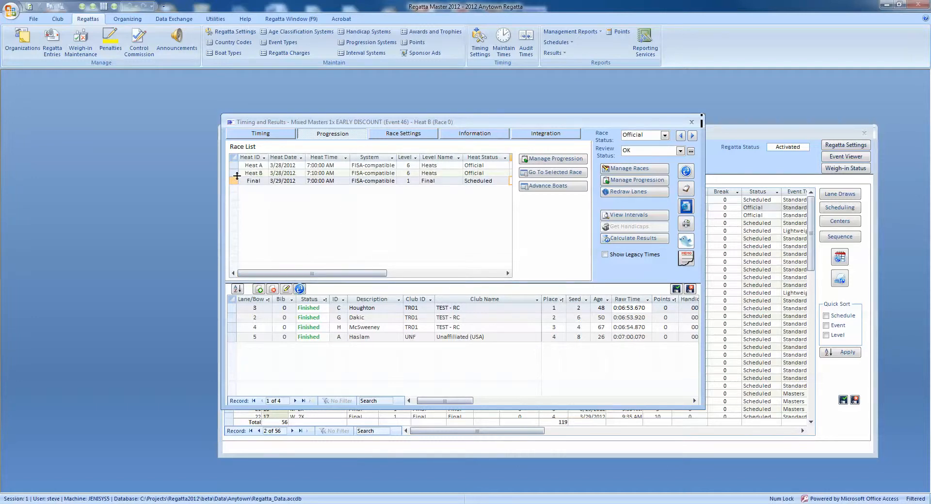
Open progression maintenance for event 46 and rerun the advancement of the Heats round, replacing the existing assignments.
left_click(550, 159)
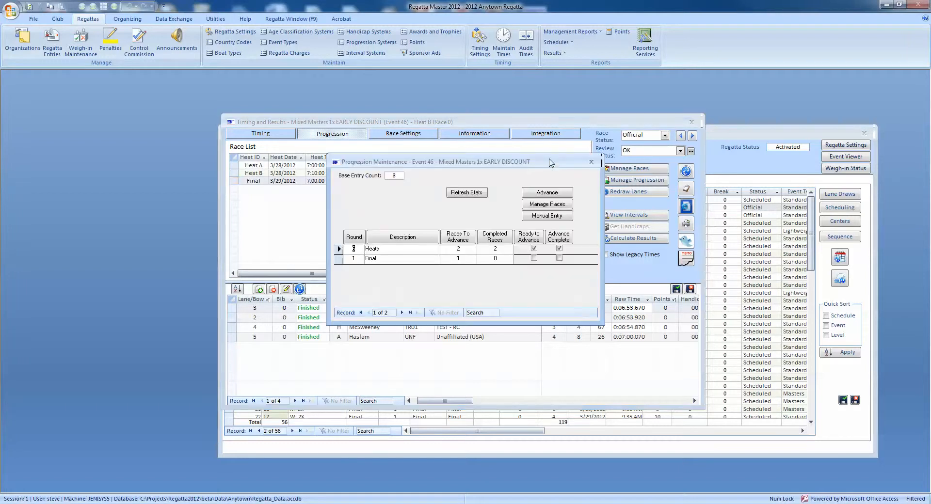
left_click_drag(463, 163, 609, 154)
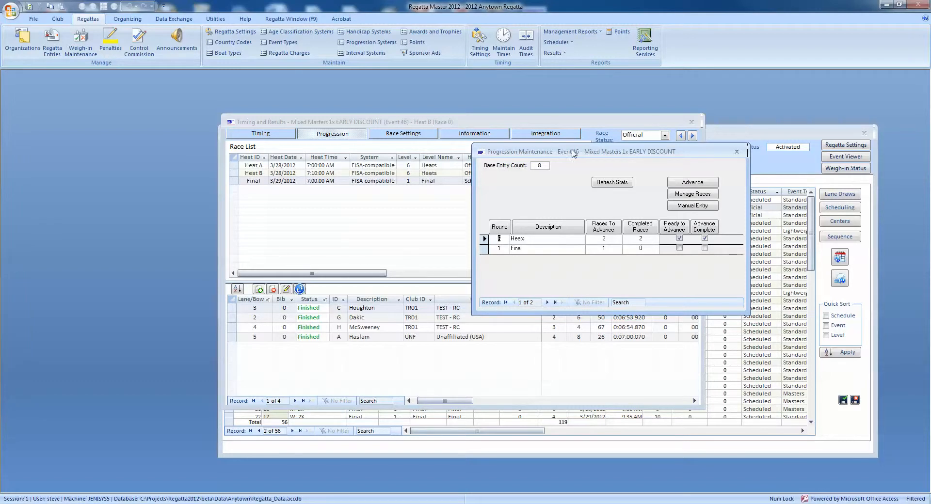
left_click_drag(574, 153, 520, 156)
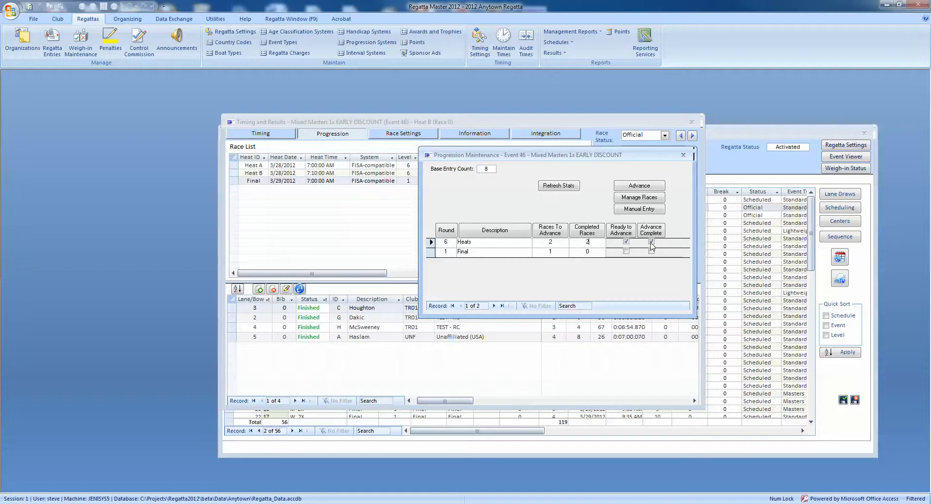
left_click(648, 186)
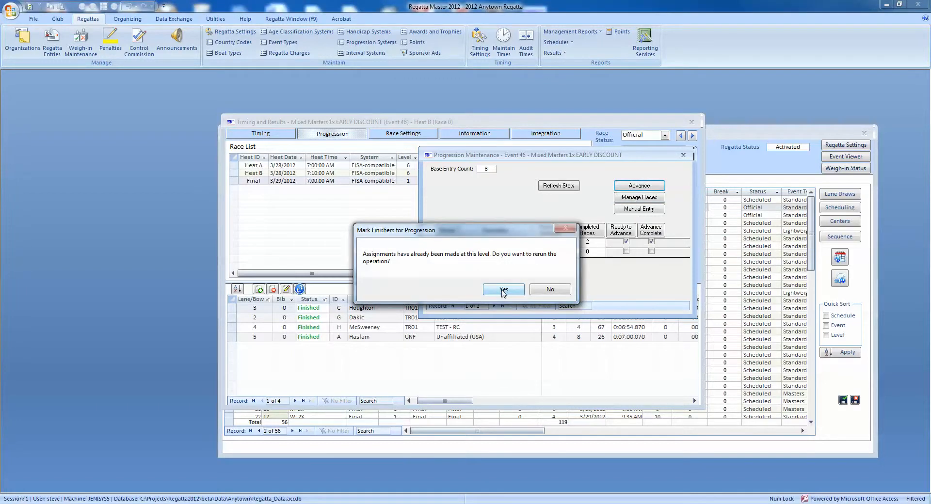
left_click(502, 289)
left_click(482, 285)
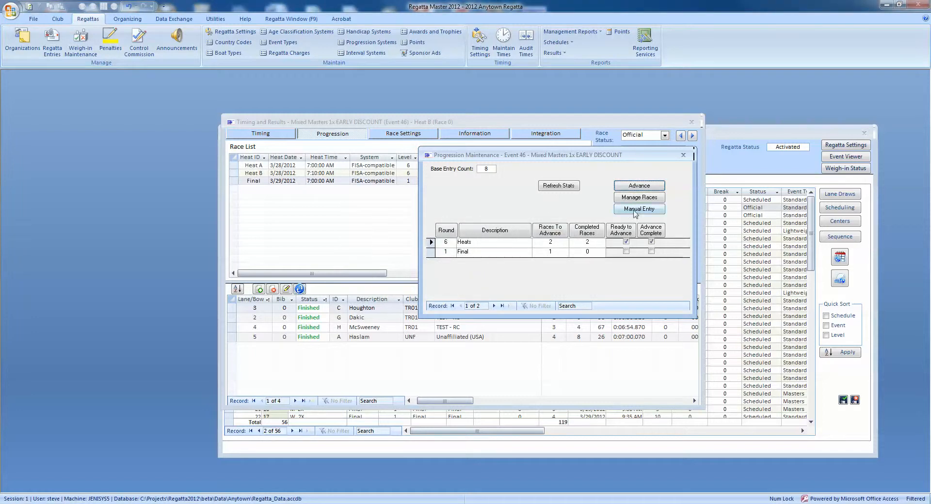
left_click_drag(558, 160, 514, 158)
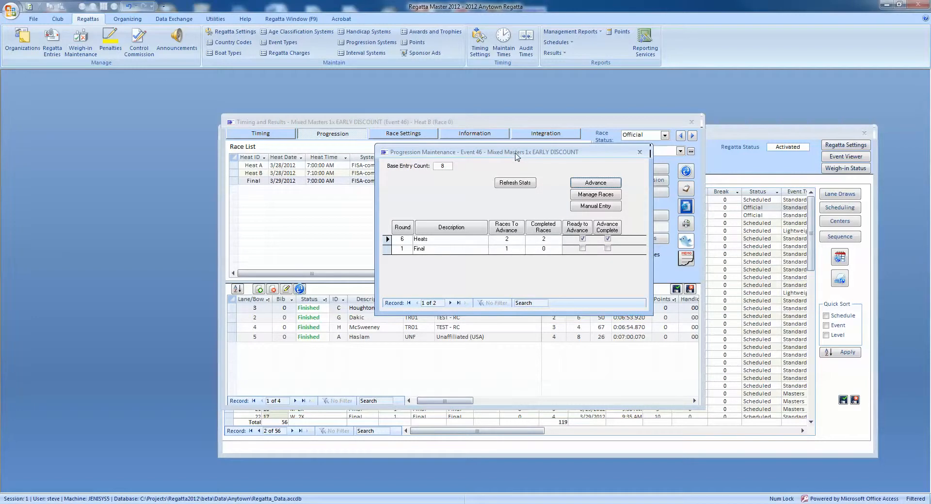
left_click_drag(515, 153, 515, 154)
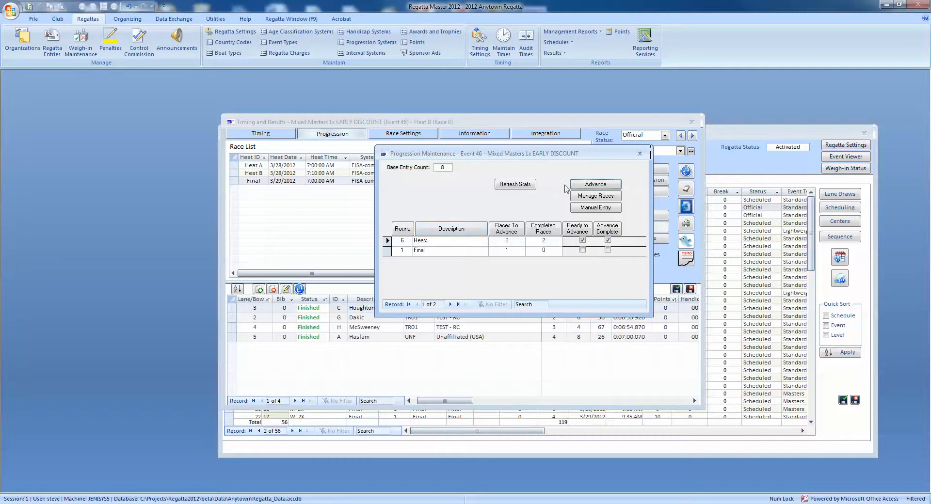
Review the manual progression of the Heats by place, check the first boat's target race choices, and close progression maintenance.
left_click(591, 207)
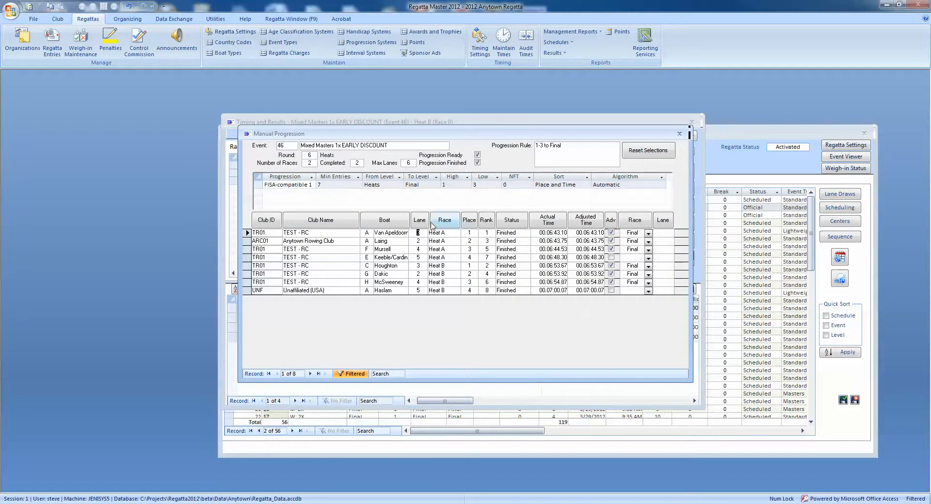
left_click(469, 220)
left_click(469, 223)
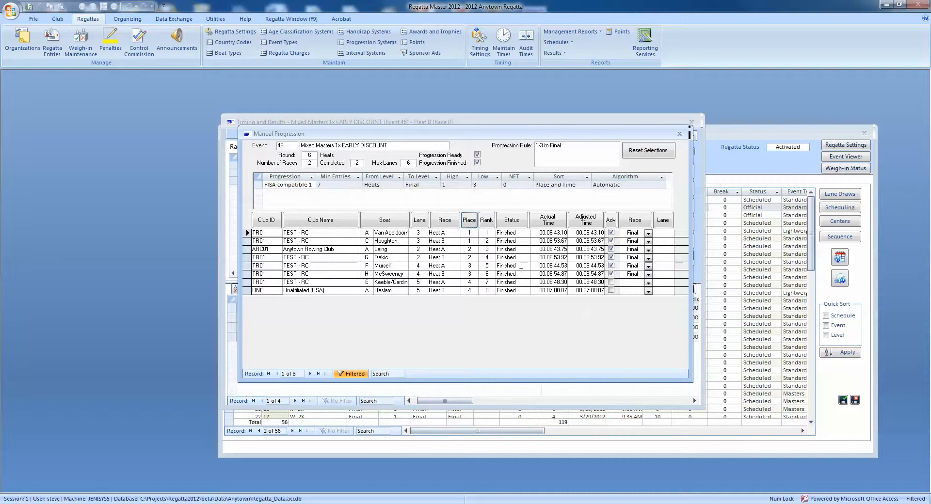
left_click(648, 233)
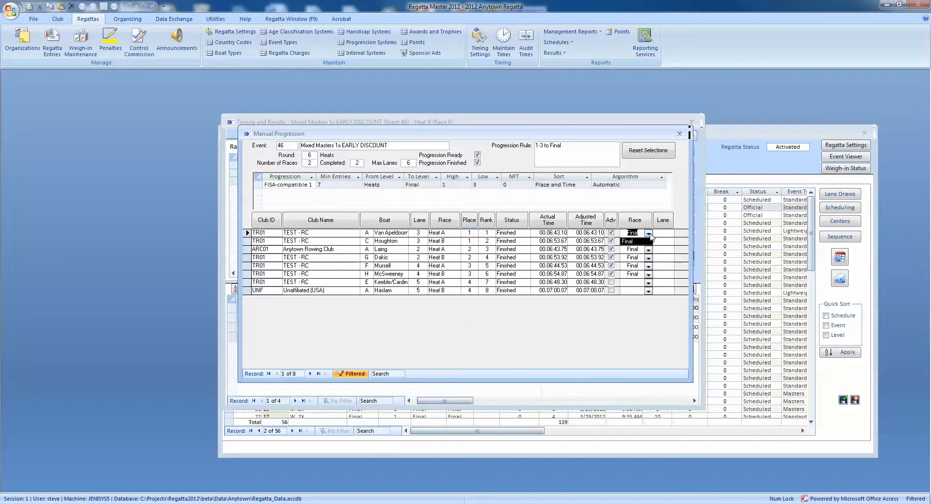
left_click(649, 238)
left_click(681, 136)
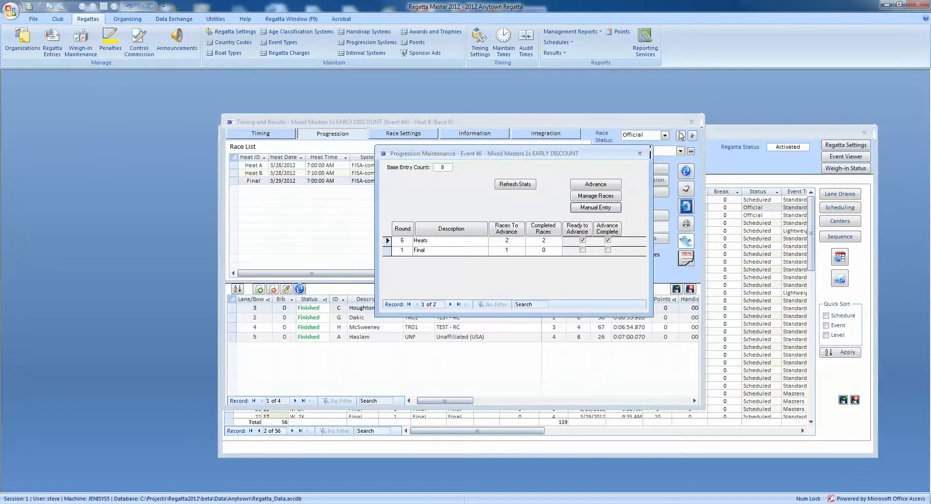
left_click(639, 154)
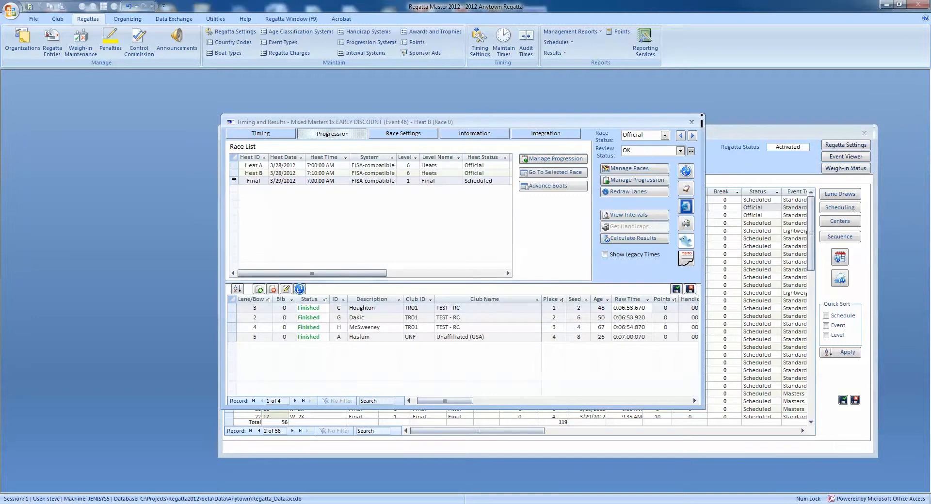
Go to the event's Final race and advance the 6 boats to it without retaining their finish times.
left_click(234, 180)
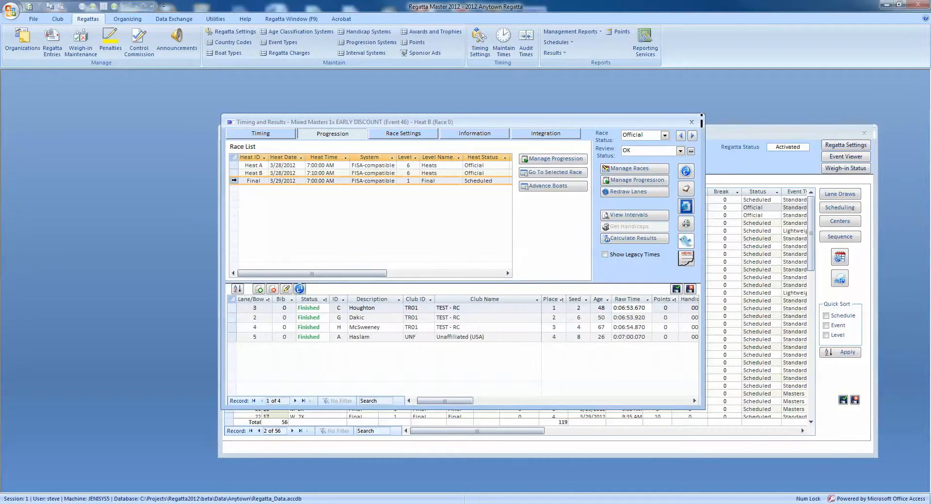
left_click(546, 173)
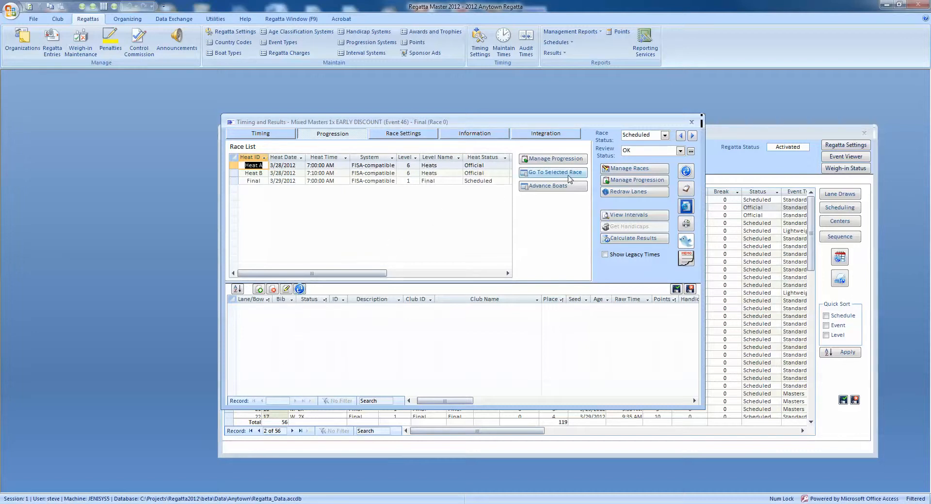
left_click(546, 188)
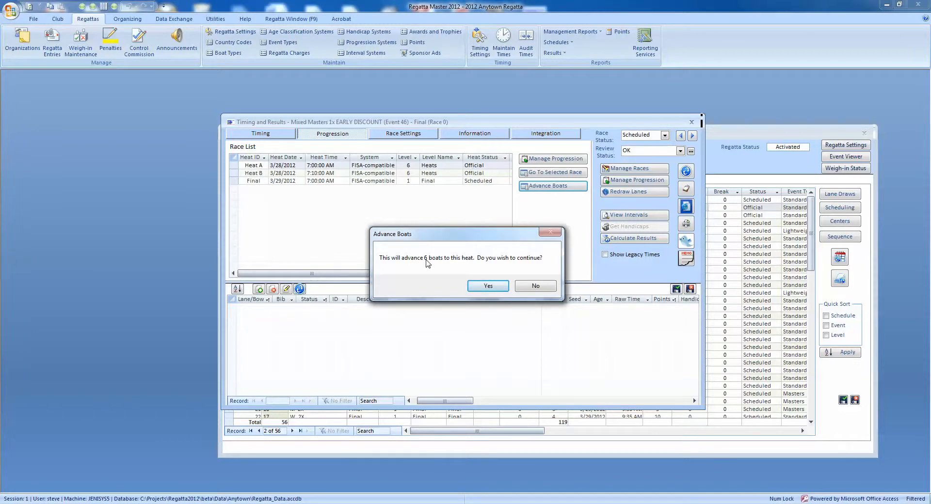
left_click(488, 287)
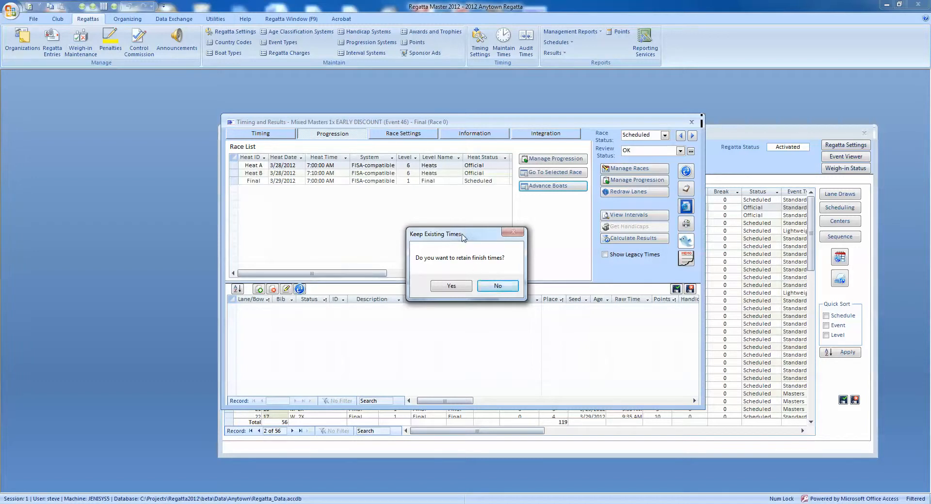
left_click_drag(463, 238, 503, 206)
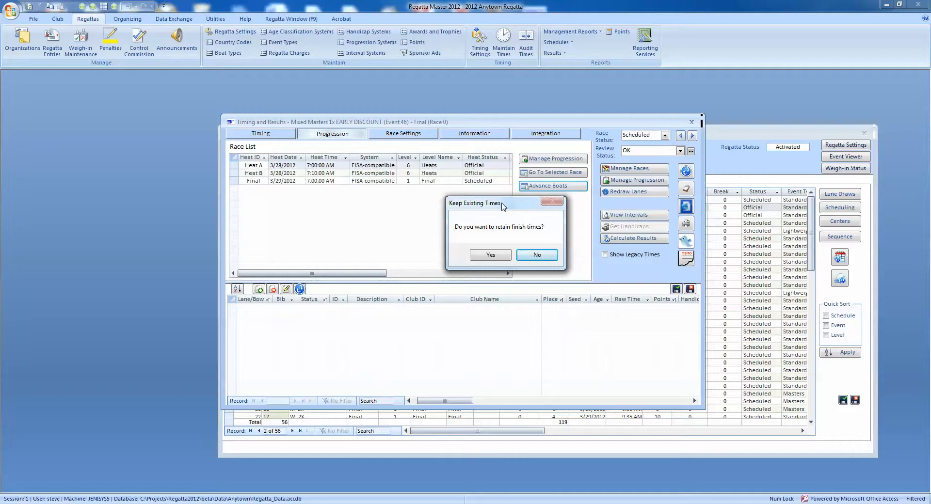
left_click_drag(501, 206, 505, 206)
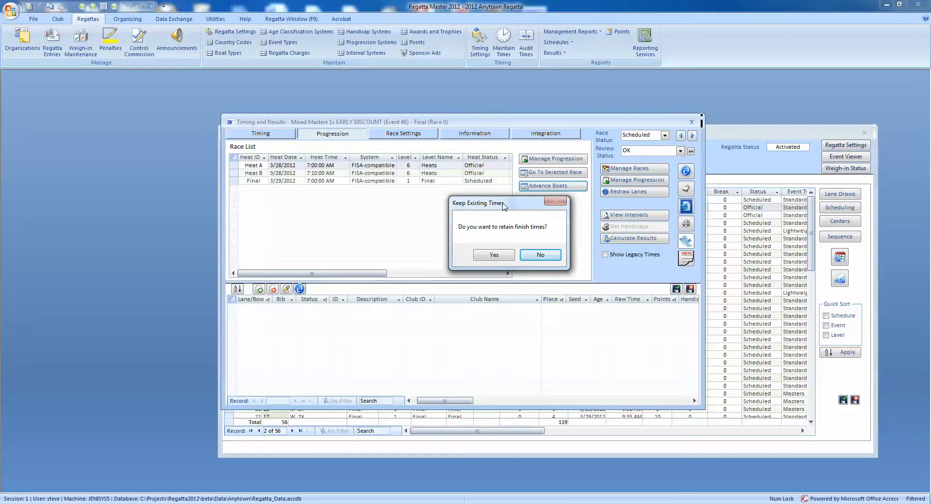
left_click(538, 256)
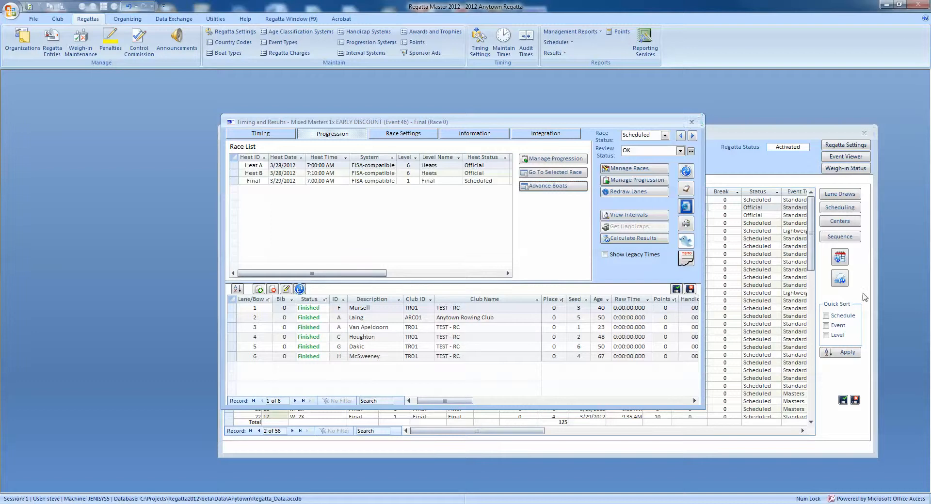
left_click(811, 503)
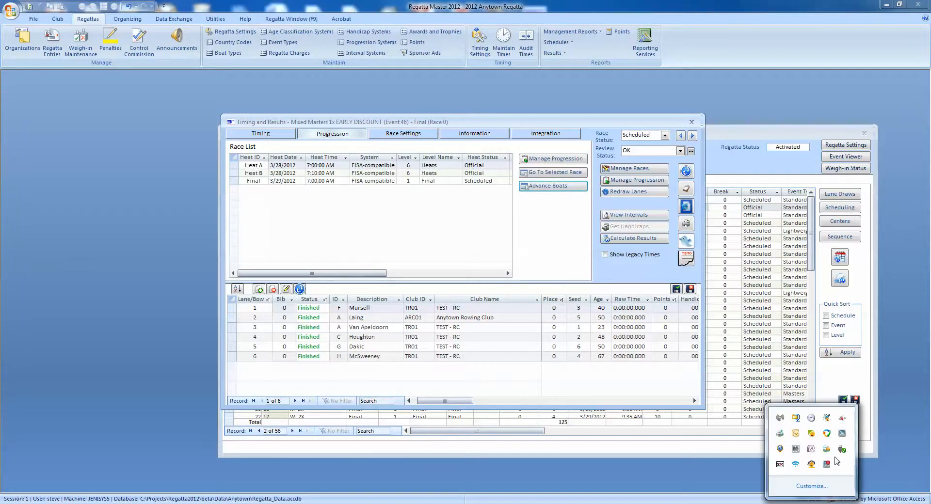